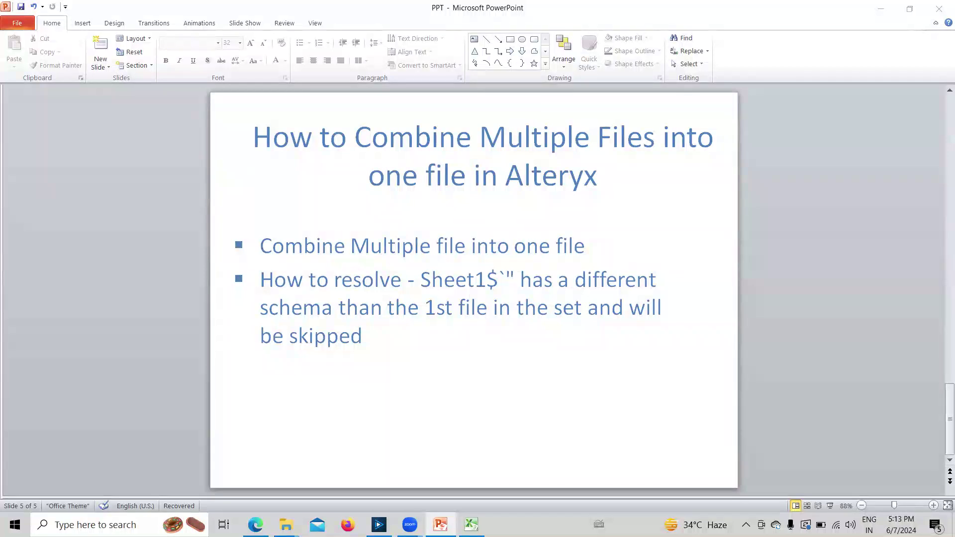
# Step: Bring up the Combine Files 2 Explorer window listing the Jan, Feb and Mar Month workbooks
pyautogui.moveTo(285, 525)
pyautogui.click(234, 472)
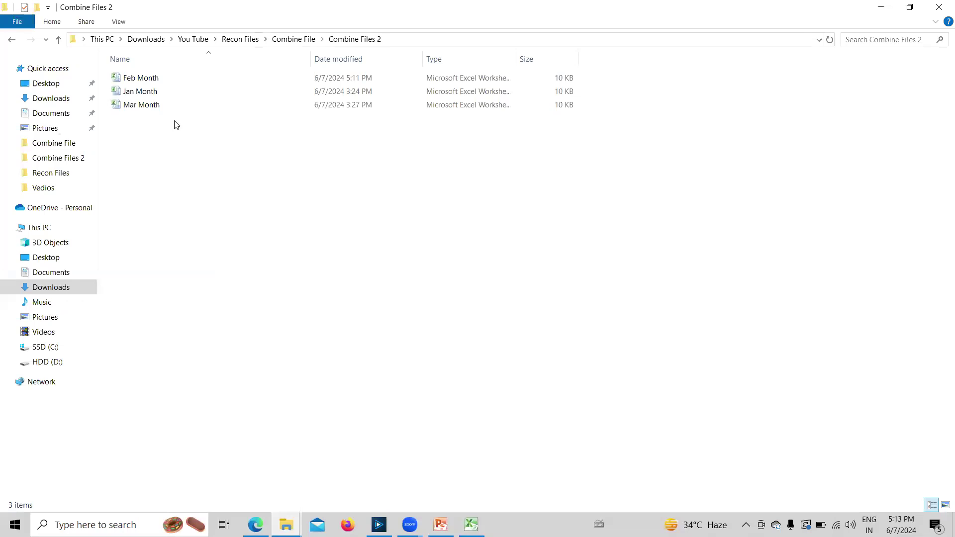
# Step: Switch to Alteryx Designer and start the blank workflow New Workflow9
pyautogui.click(379, 525)
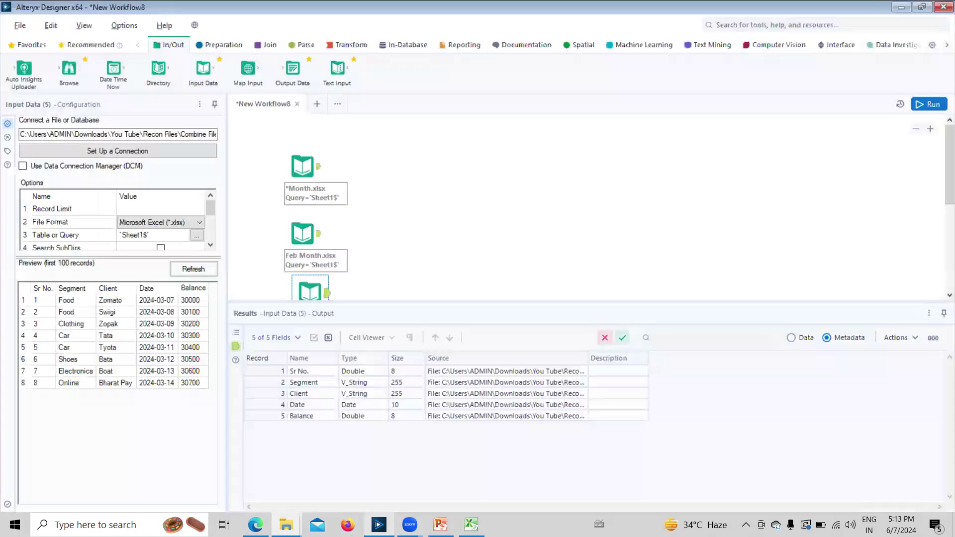
pyautogui.click(458, 215)
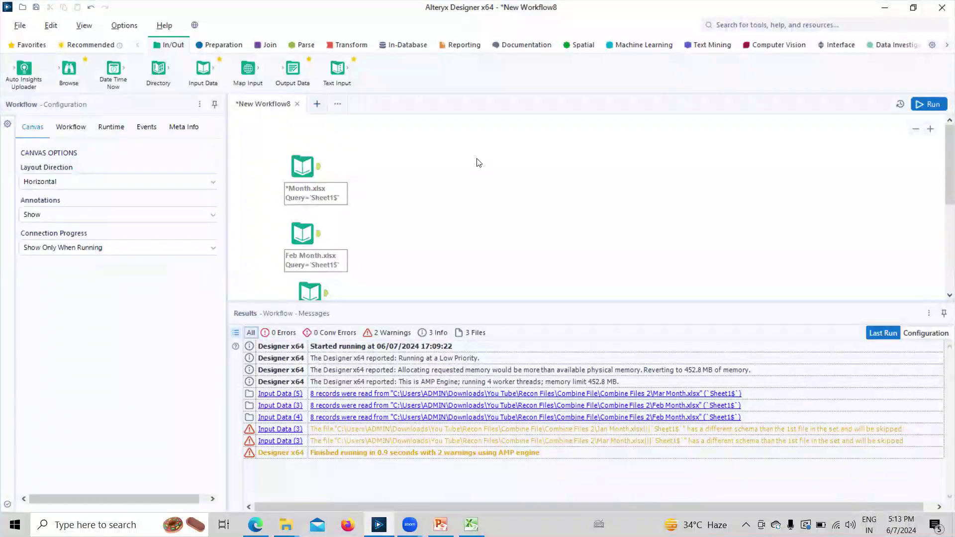
pyautogui.click(317, 103)
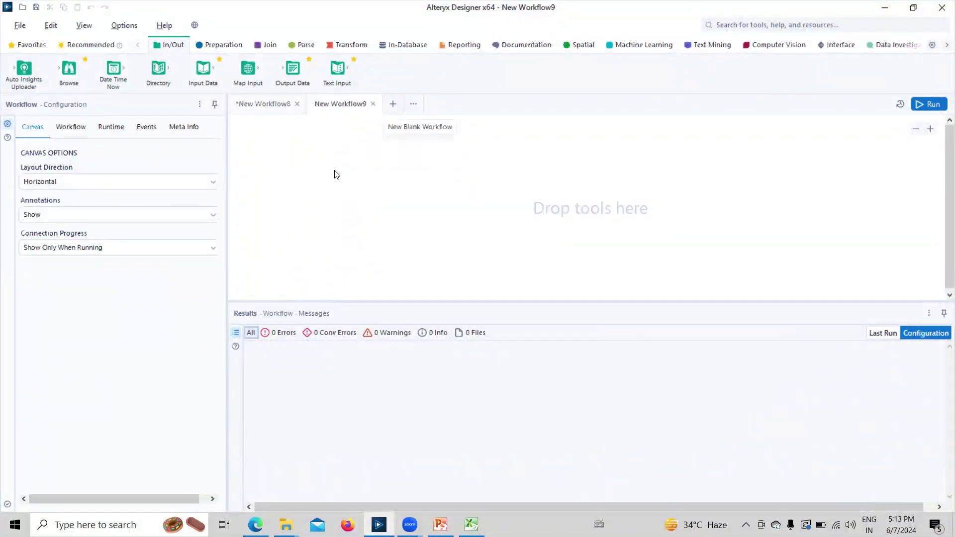
# Step: Drop Jan Month.xlsx onto the canvas as an input reading Sheet1
pyautogui.hotkey('alt', 'Tab')
pyautogui.moveTo(149, 92); pyautogui.dragTo(343, 196)
pyautogui.hotkey('alt', 'Tab')
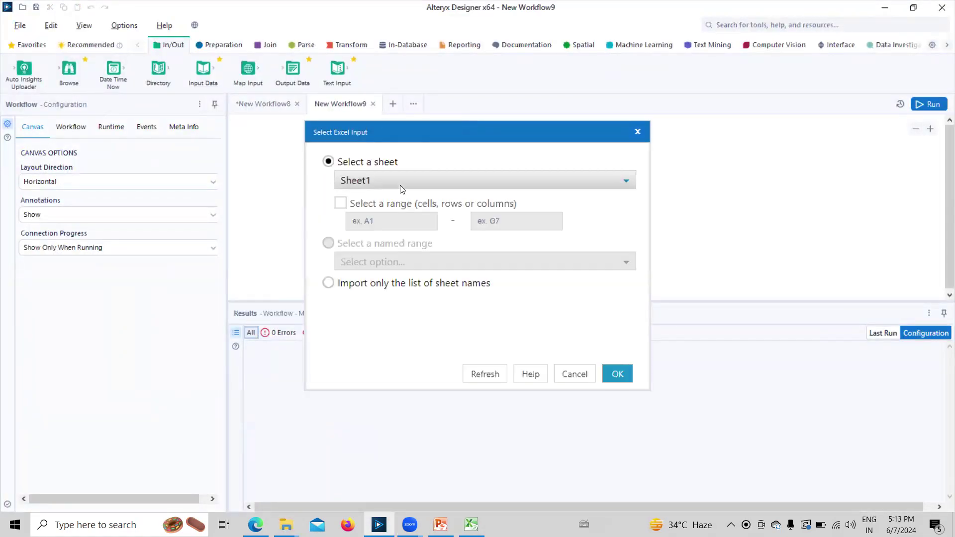
pyautogui.click(616, 374)
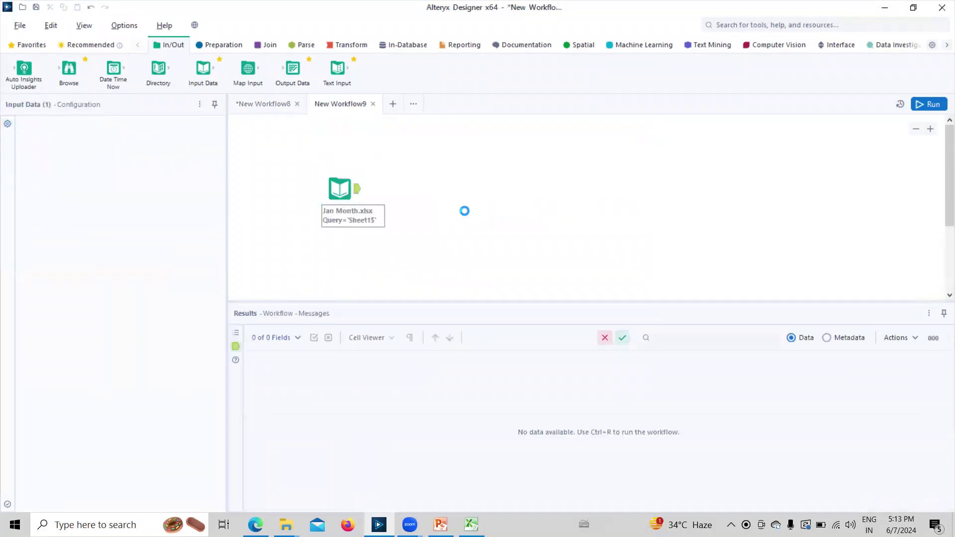
# Step: Change the input's file path from Jan Month.xlsx to the wildcard *Month.xlsx
pyautogui.click(465, 213)
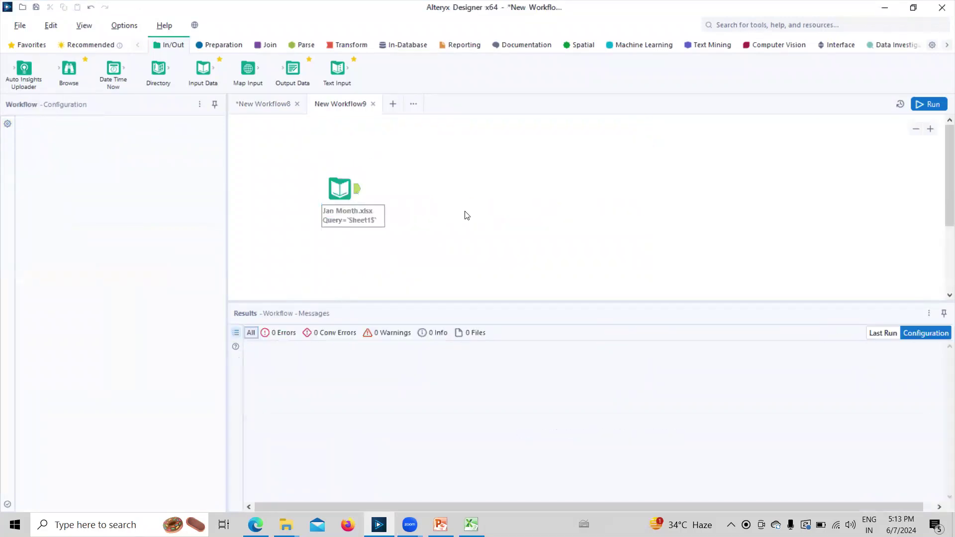
pyautogui.click(341, 188)
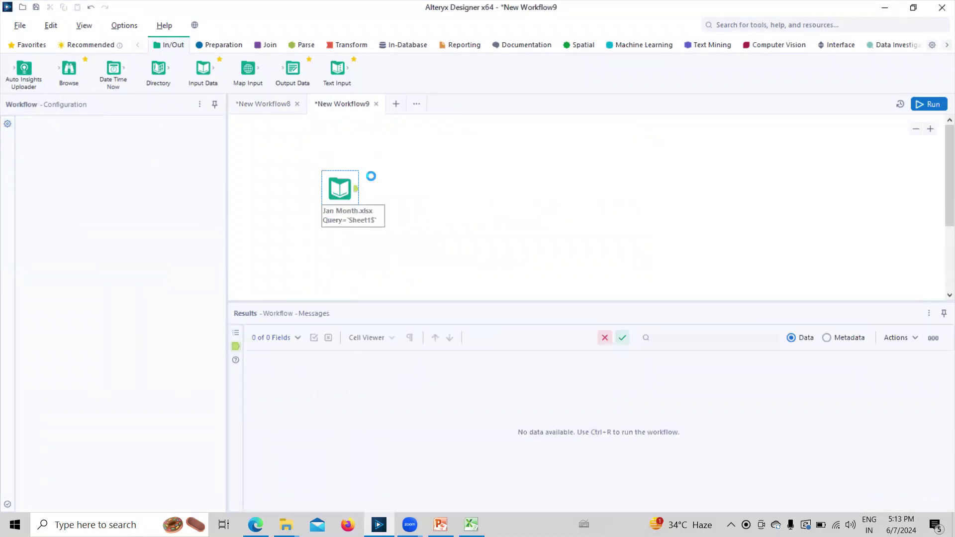
pyautogui.click(190, 134)
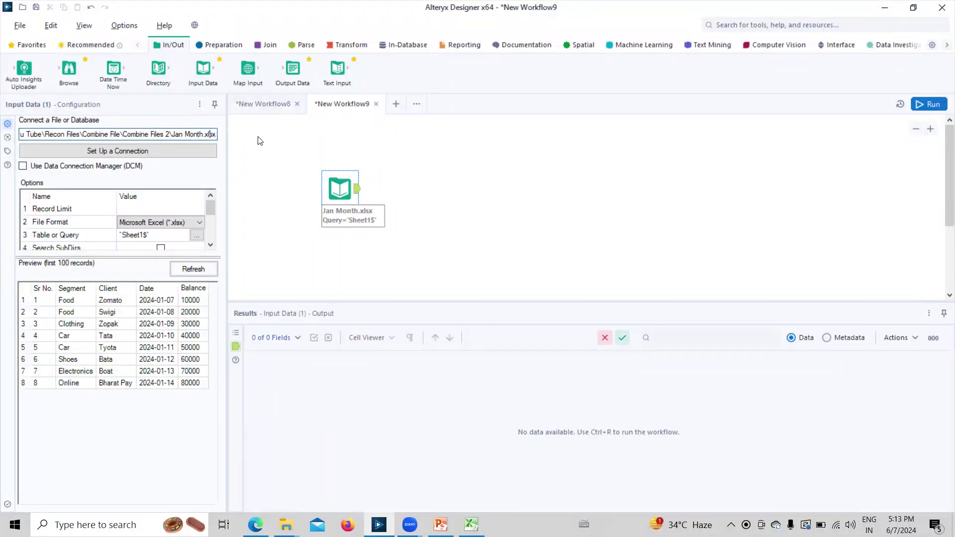
pyautogui.press('Left')
pyautogui.press('Left')
pyautogui.press('Left')
pyautogui.press('Left')
pyautogui.press('Left')
pyautogui.press('Left')
pyautogui.press('BackSpace')
pyautogui.press('BackSpace')
pyautogui.press('BackSpace')
pyautogui.press('BackSpace')
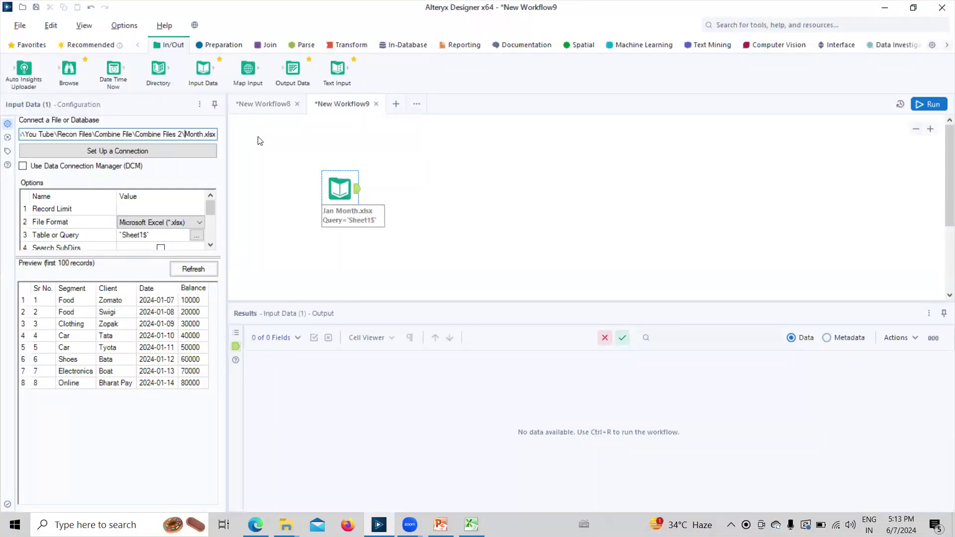
pyautogui.write('*')
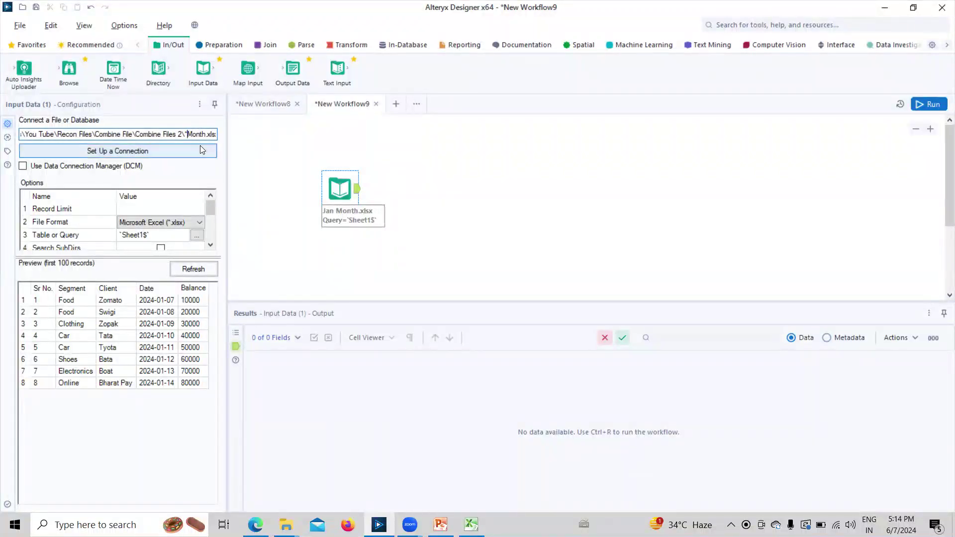
pyautogui.hotkey('alt', 'Tab')
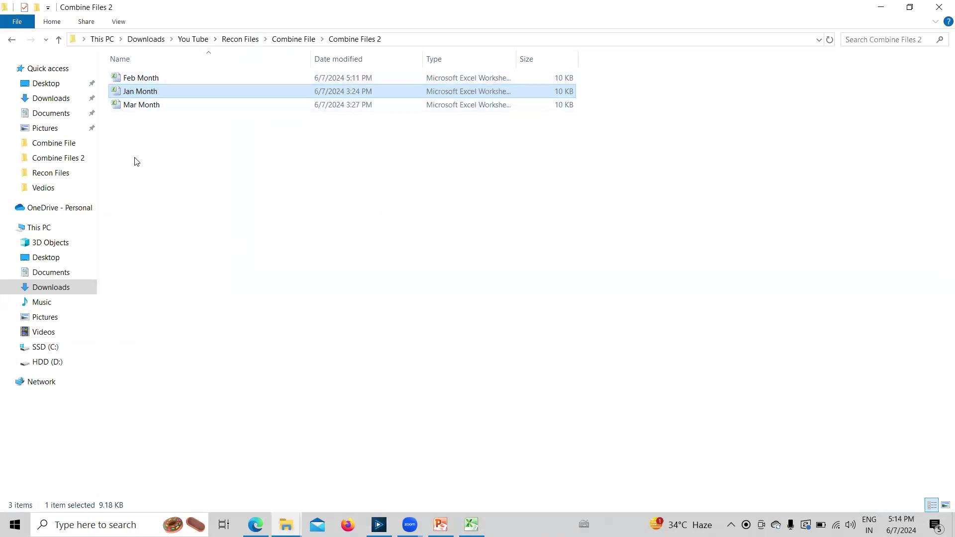
# Step: Check the Jan, Feb and Mar Month files in Explorer, then return to New Workflow9
pyautogui.hotkey('alt', 'Tab')
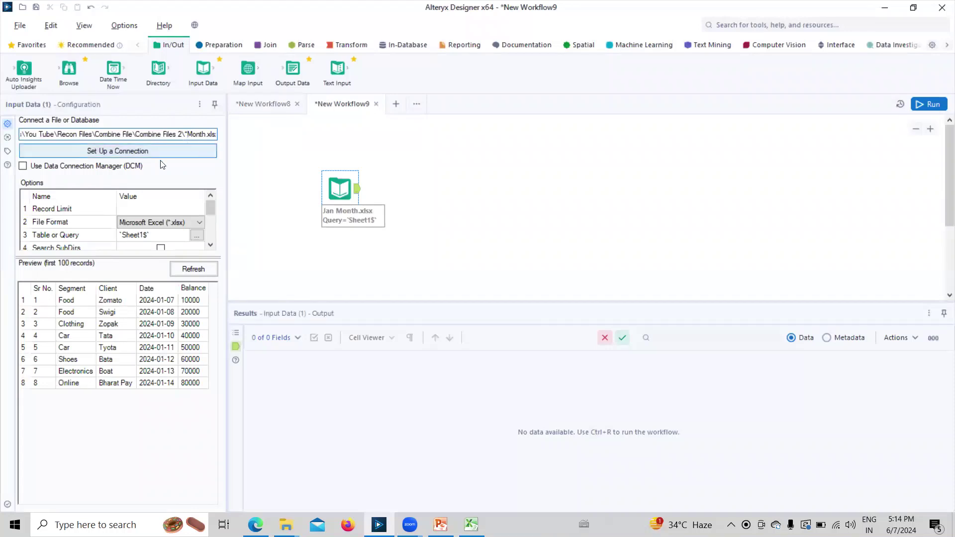
# Step: Run New Workflow9 and view the wildcard input's output of 8 Feb Month records
pyautogui.click(934, 105)
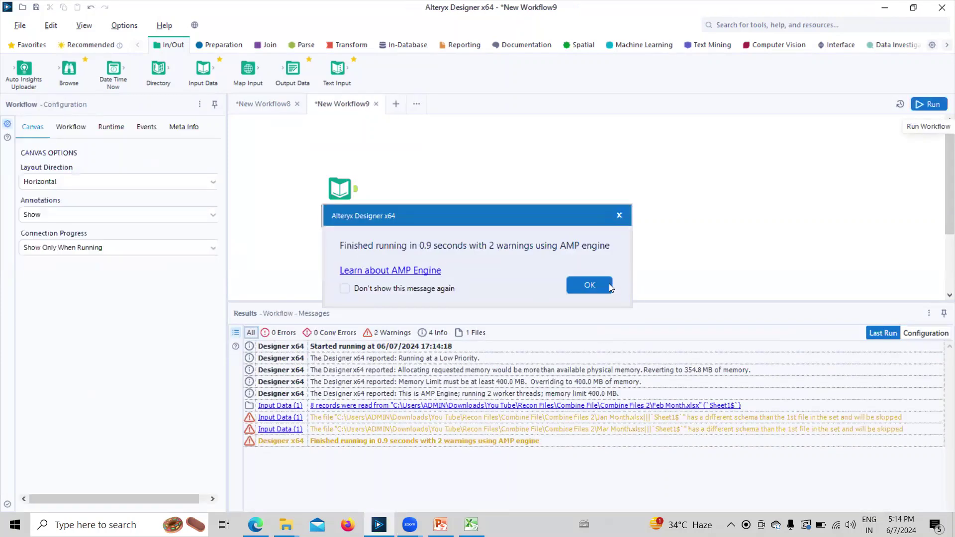
pyautogui.click(608, 284)
pyautogui.click(341, 195)
pyautogui.click(357, 193)
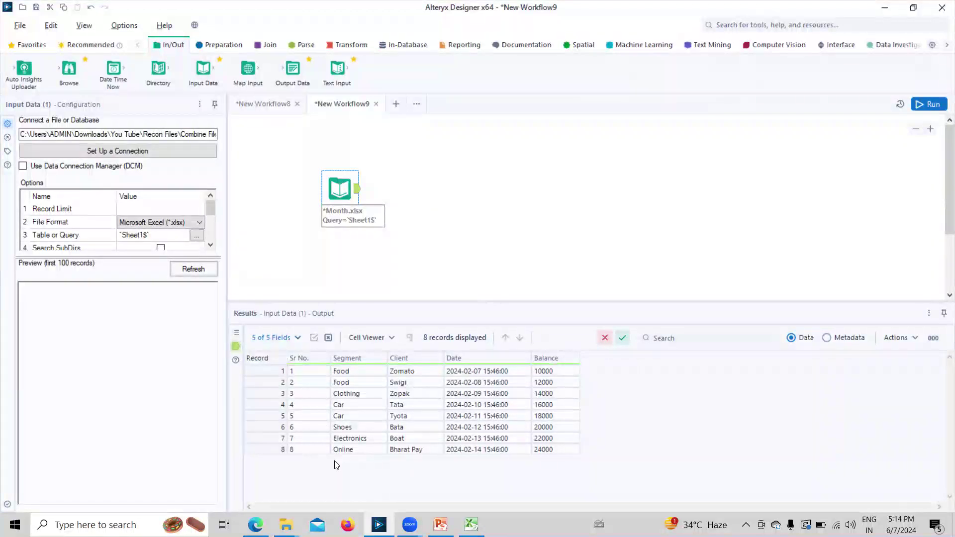
# Step: Read the run warnings saying Jan and Mar Month were skipped for differing schema
pyautogui.press('alt')
pyautogui.click(236, 333)
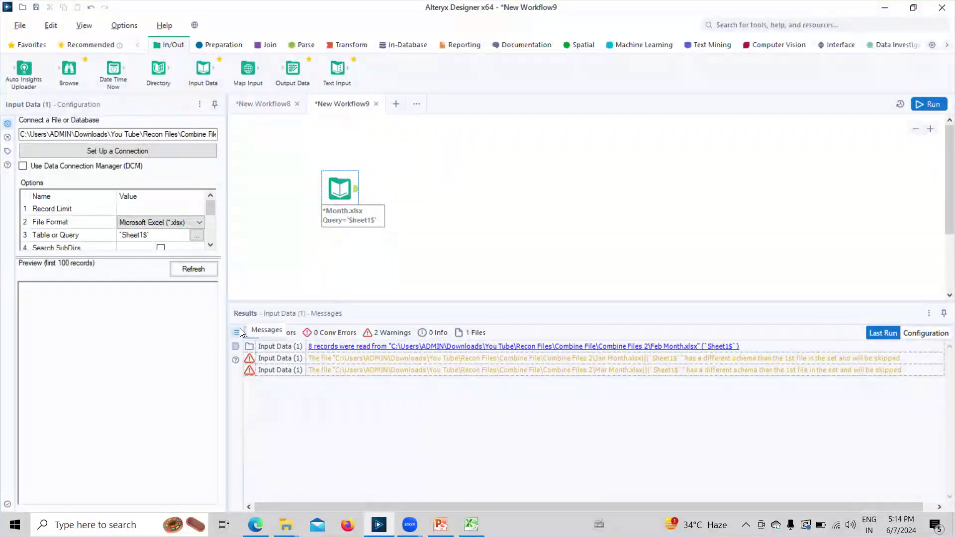
pyautogui.click(686, 360)
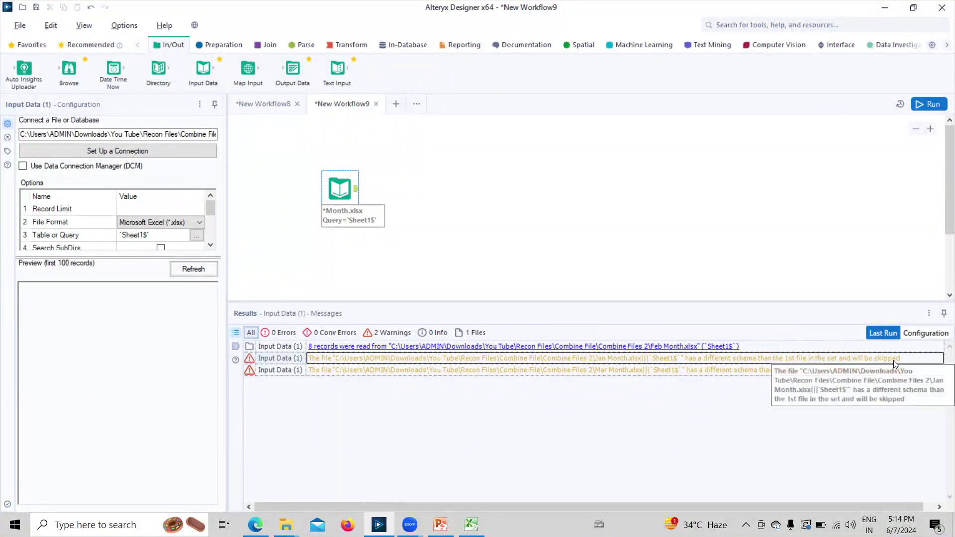
pyautogui.scroll(-1, 413, 223)
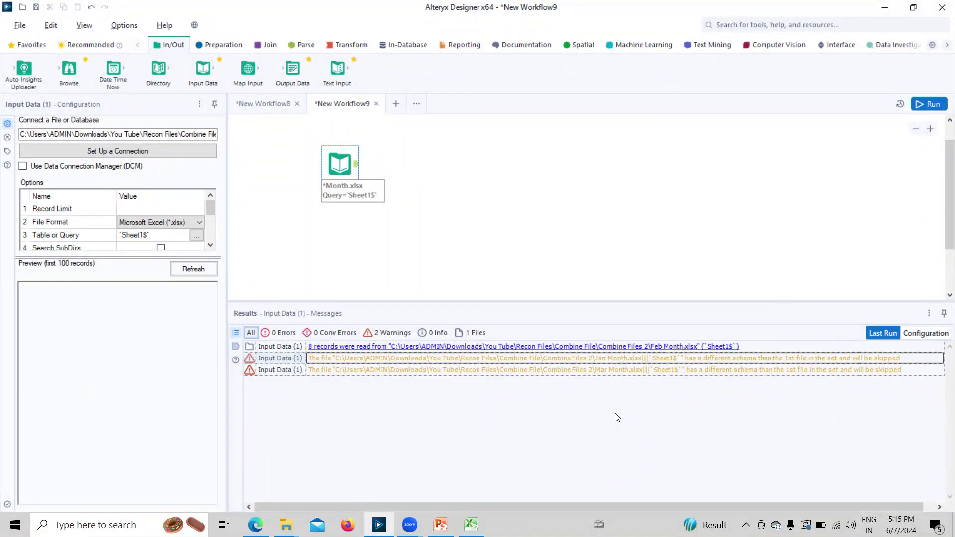
# Step: Show the input output's metadata, with Date typed as DateTime
pyautogui.click(339, 162)
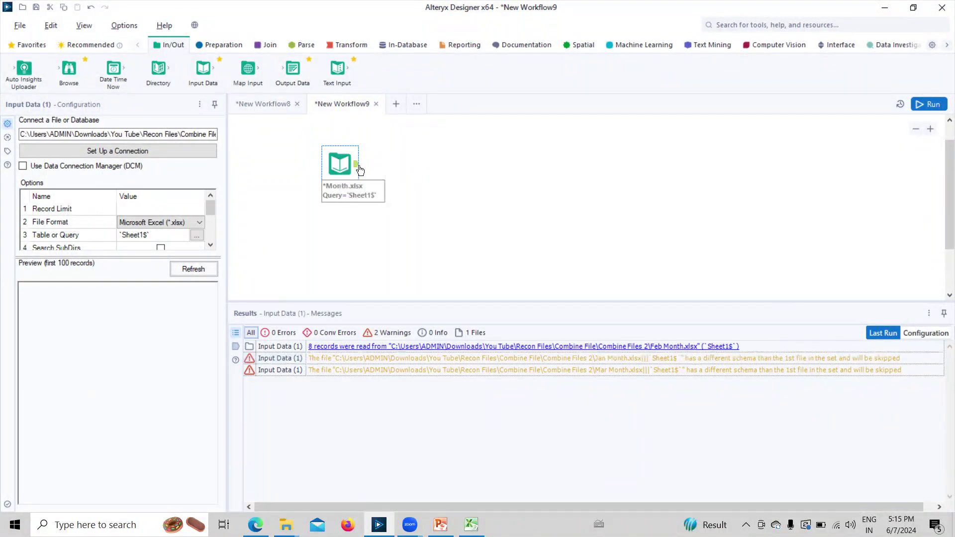
pyautogui.click(356, 163)
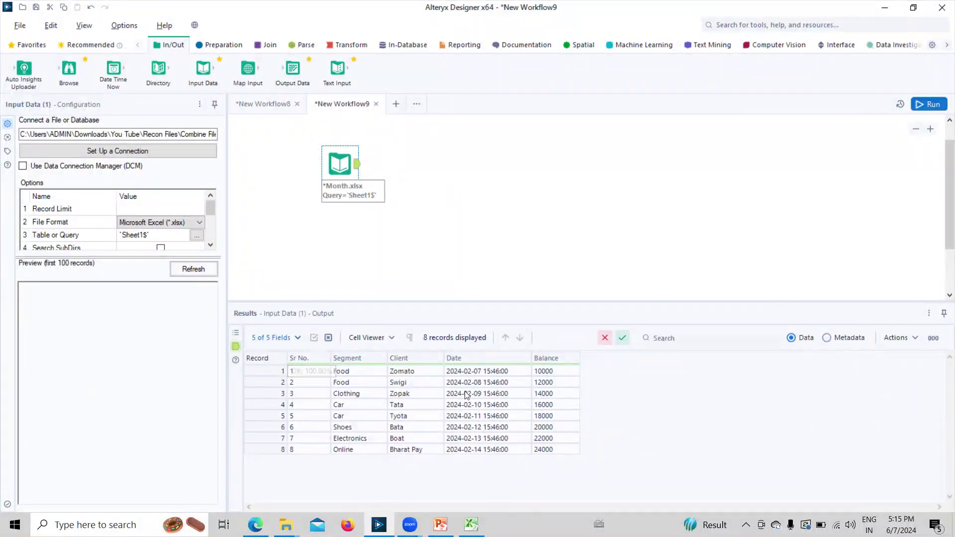
pyautogui.click(826, 337)
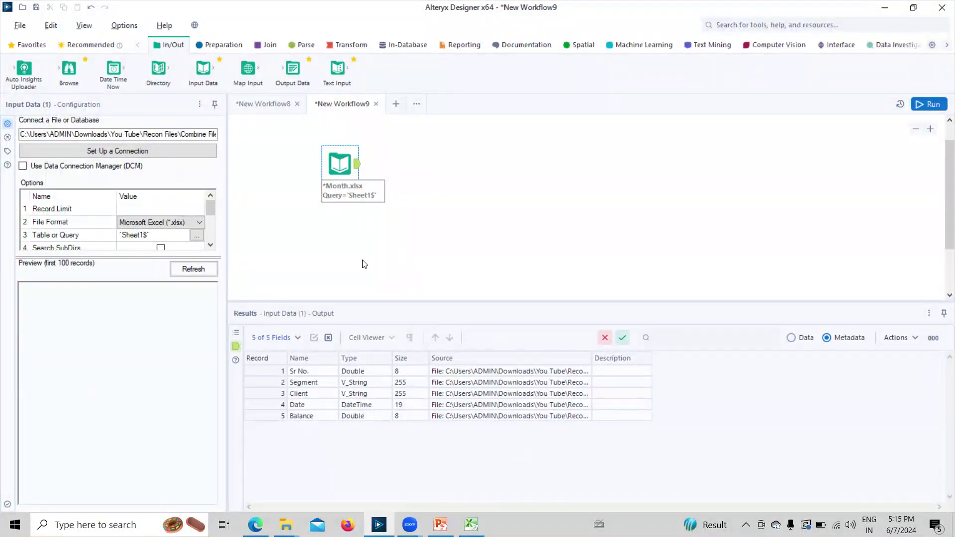
# Step: Drop Feb Month.xlsx onto the canvas as a second input reading Sheet1 and preview it
pyautogui.hotkey('alt', 'Tab')
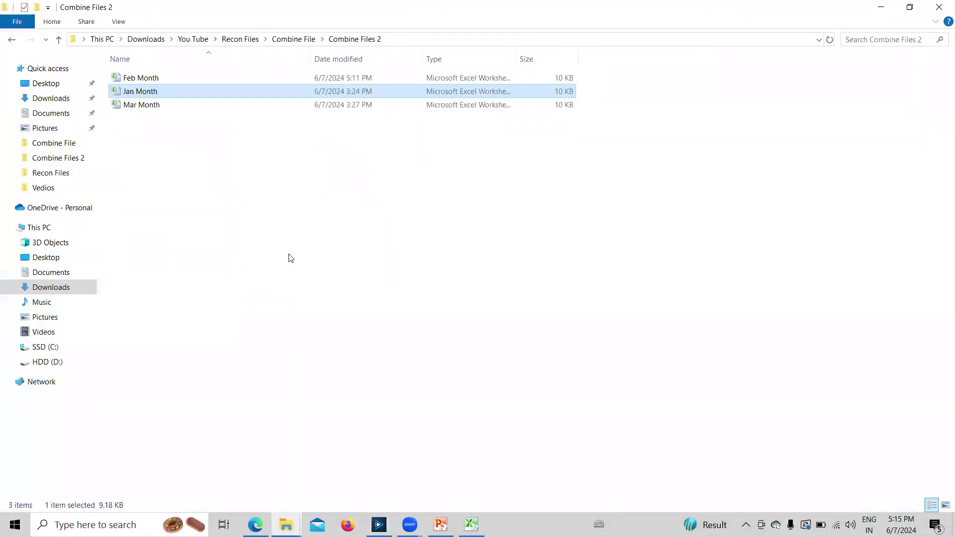
pyautogui.click(131, 78)
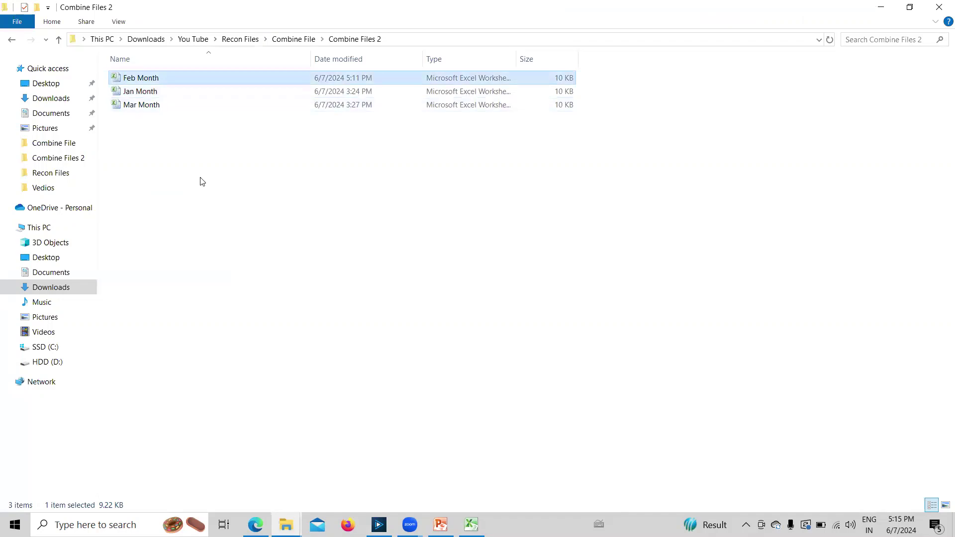
pyautogui.moveTo(138, 82); pyautogui.dragTo(443, 232)
pyautogui.hotkey('alt', 'Tab')
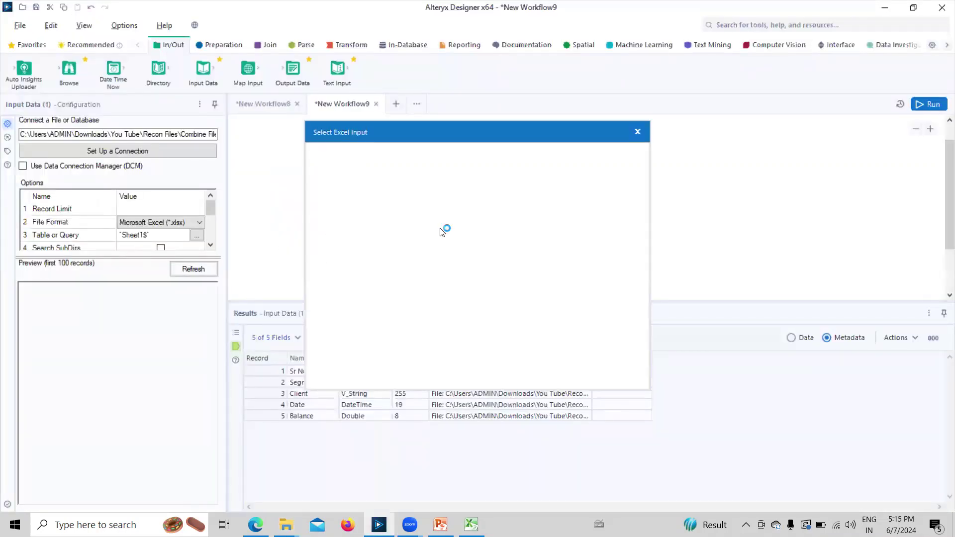
pyautogui.click(615, 374)
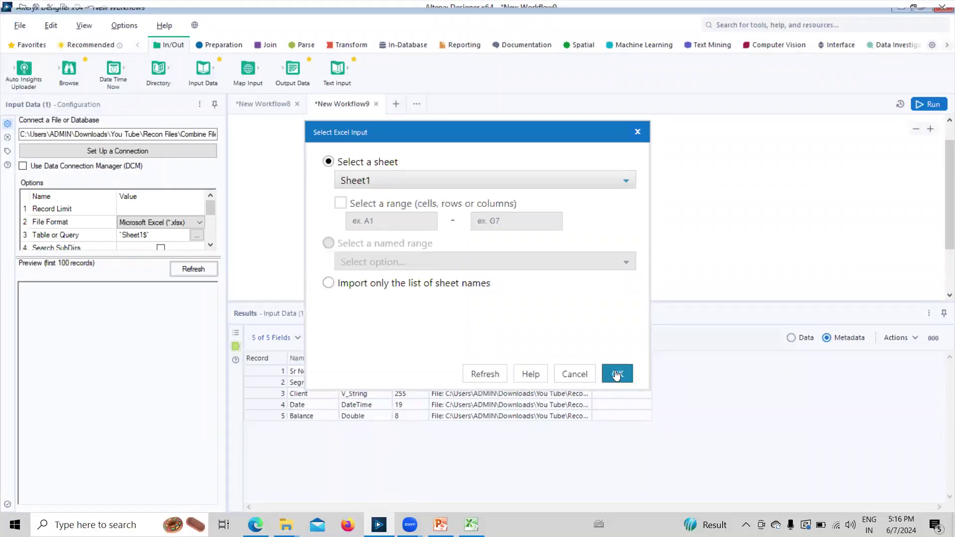
pyautogui.click(752, 291)
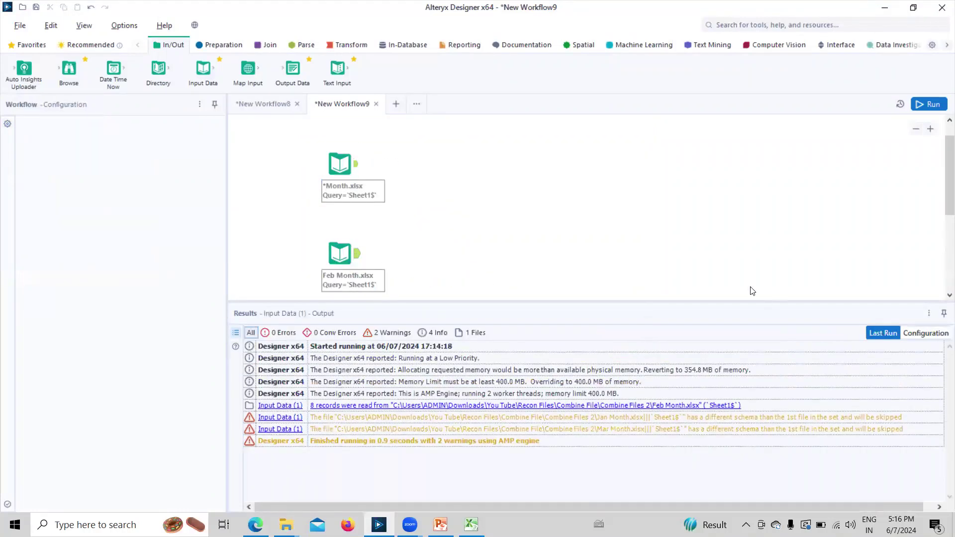
pyautogui.click(342, 253)
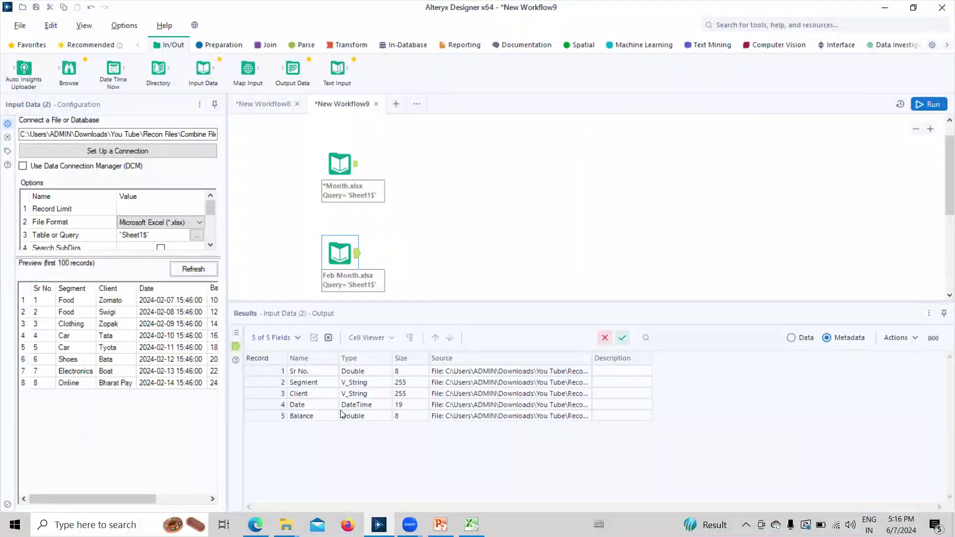
pyautogui.hotkey('alt', 'Tab')
# Step: Drop Mar Month.xlsx onto the canvas as a third input reading Sheet1 and preview it
pyautogui.click(177, 124)
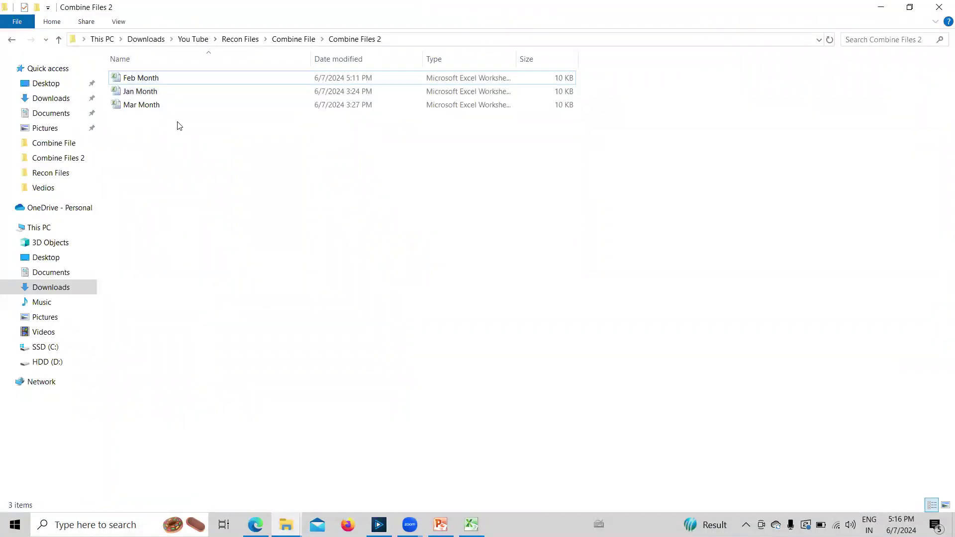
pyautogui.click(159, 105)
pyautogui.moveTo(151, 108); pyautogui.dragTo(453, 268)
pyautogui.hotkey('alt', 'Tab')
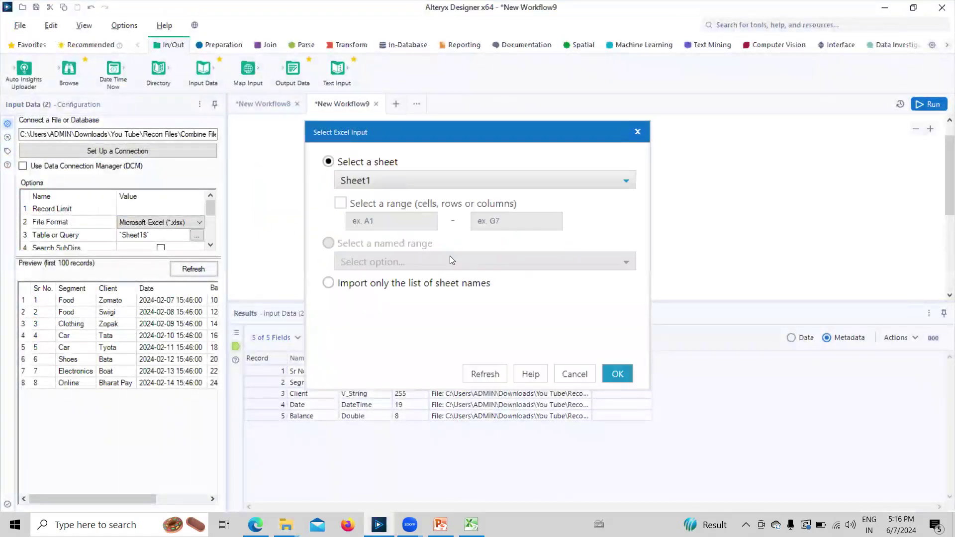
pyautogui.click(617, 374)
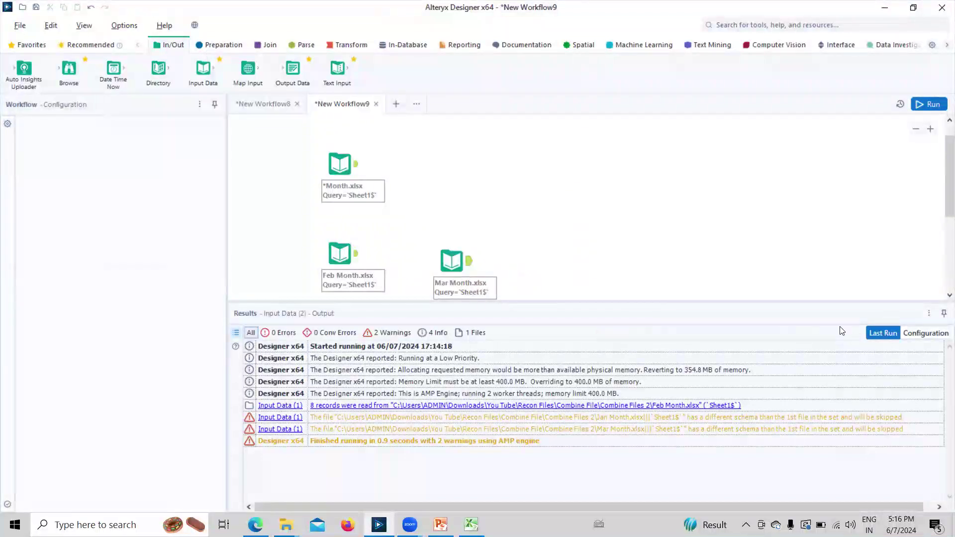
pyautogui.click(468, 265)
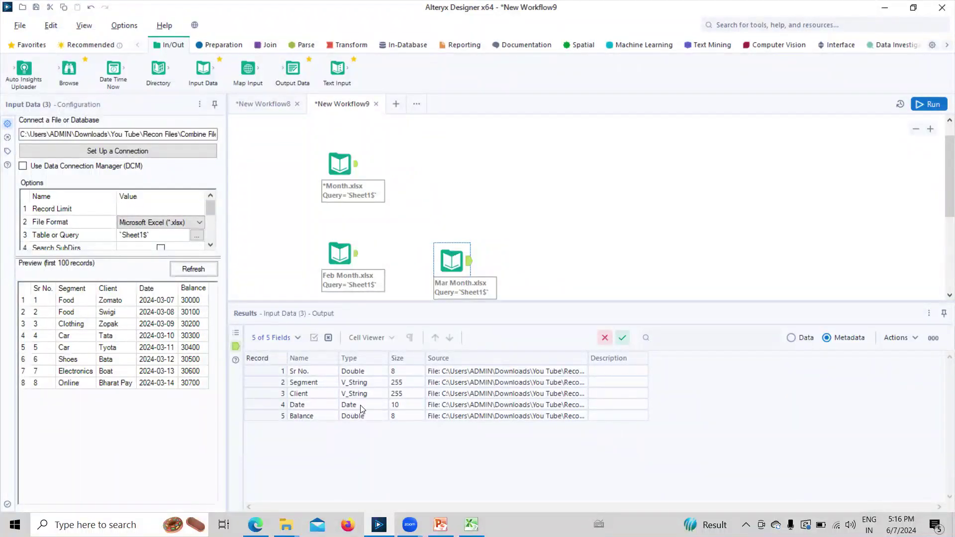
# Step: Compare field types of the Feb Month.xlsx and *Month.xlsx inputs, then return to Combine Files 2
pyautogui.click(340, 254)
pyautogui.click(342, 169)
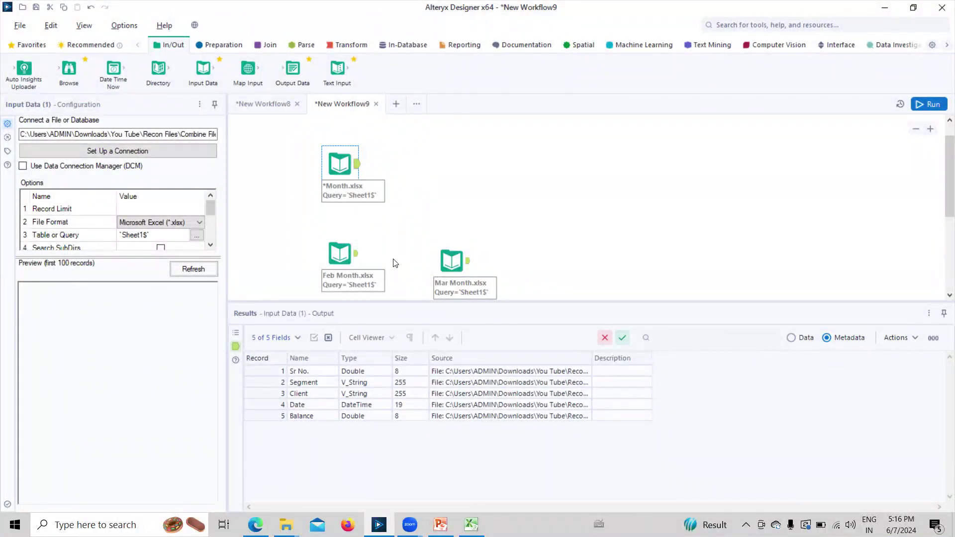
pyautogui.hotkey('alt', 'Tab')
# Step: Open all three Month workbooks in Excel and inspect Jan Month's dates in D2:D9
pyautogui.click(503, 257)
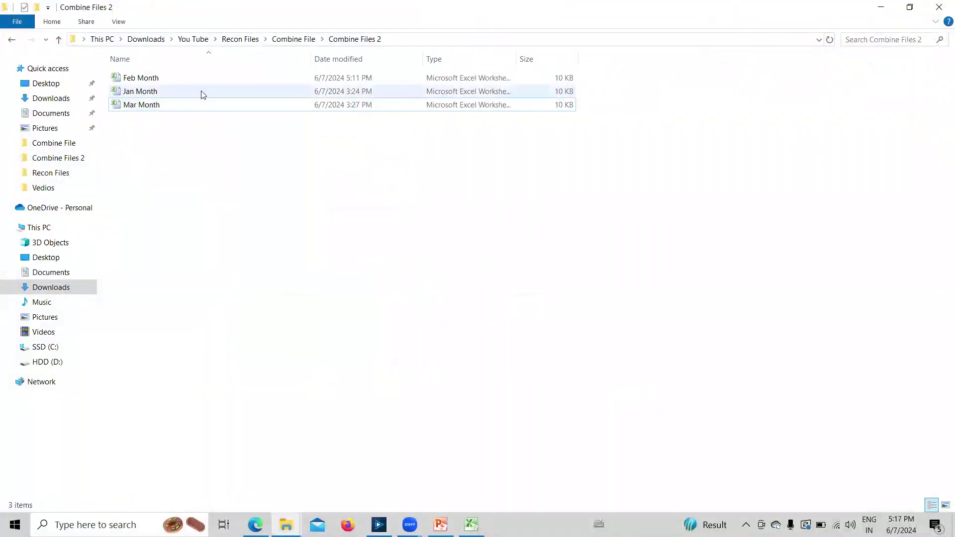
pyautogui.click(271, 83)
pyautogui.hotkey('shift', 'Down')
pyautogui.hotkey('shift', 'Down')
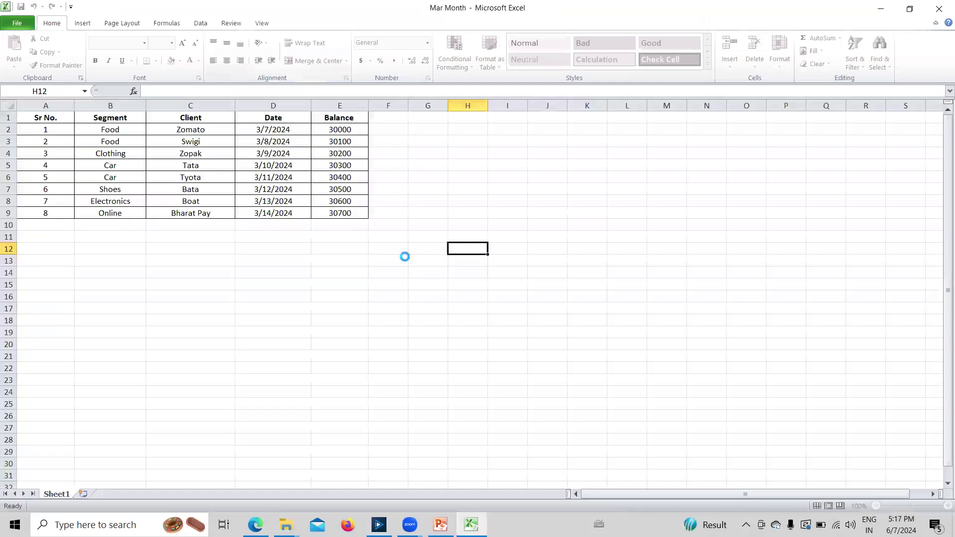
pyautogui.click(269, 131)
pyautogui.click(258, 285)
pyautogui.moveTo(260, 129); pyautogui.dragTo(268, 214)
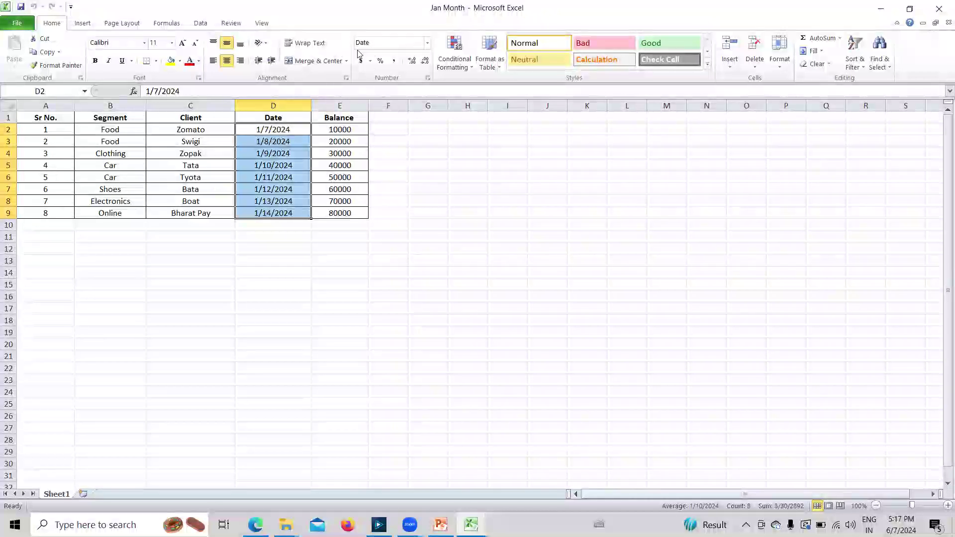
pyautogui.click(453, 331)
# Step: Switch to Feb Month and examine D2's date-time 2/7/2024 3:46:00 PM
pyautogui.hotkey('ctrl', 'Tab')
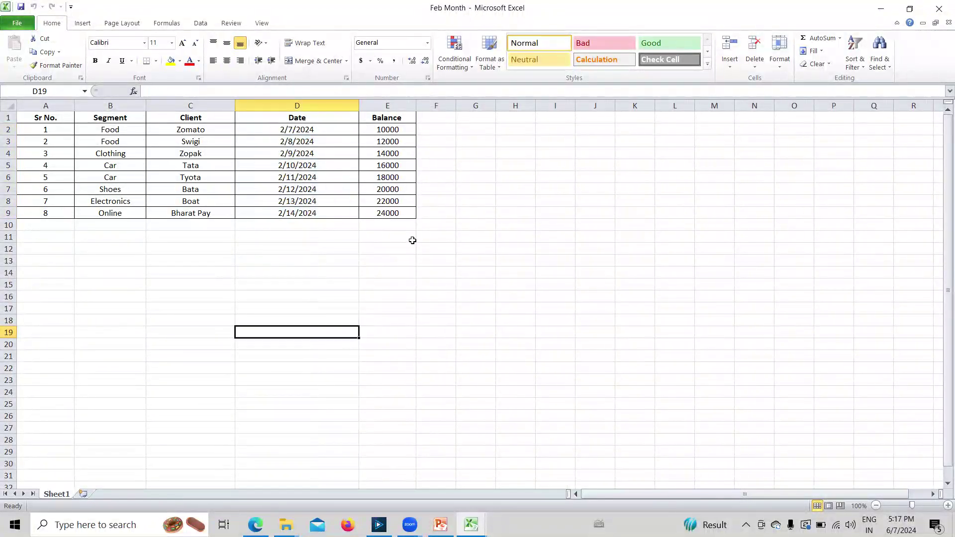
pyautogui.click(280, 129)
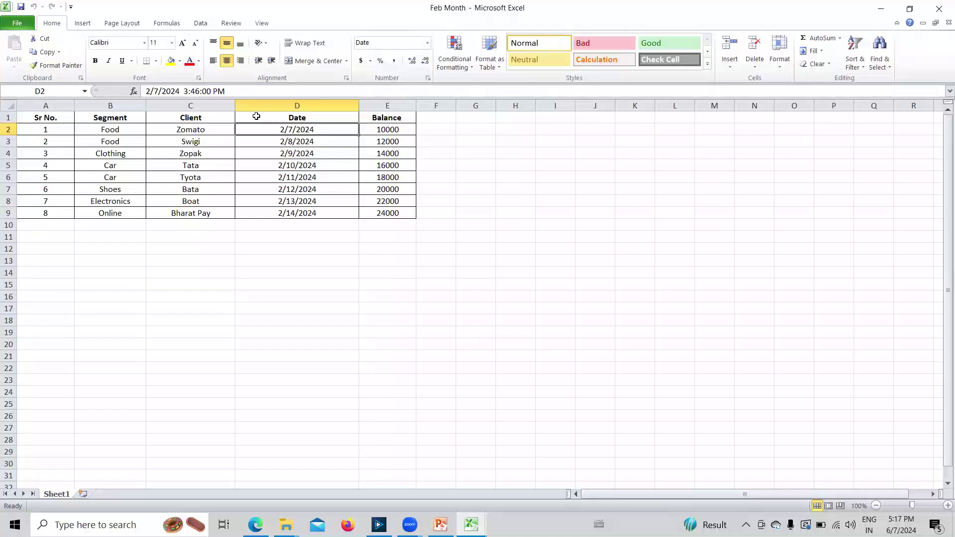
pyautogui.moveTo(179, 91); pyautogui.dragTo(144, 91)
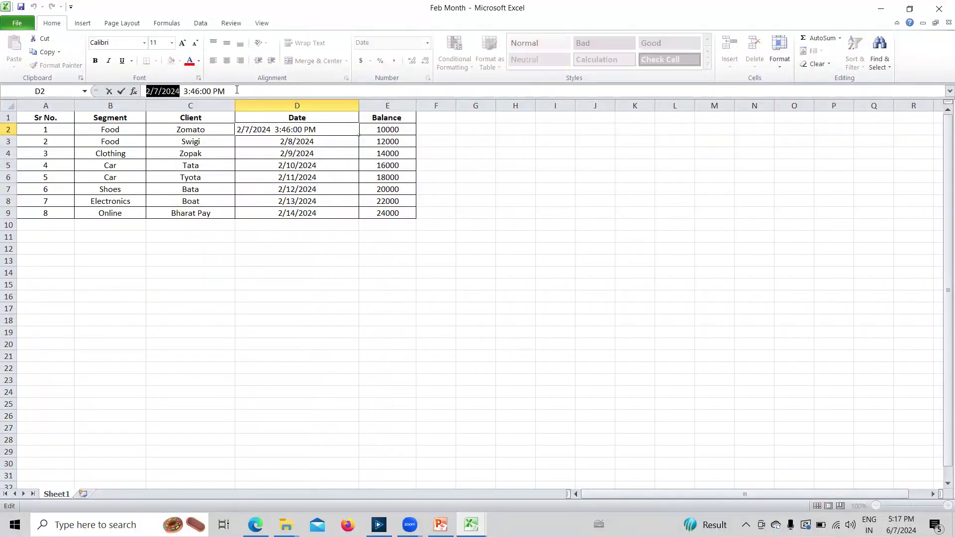
# Step: Fill Feb Month's D2:D9 with consecutive dates: today's date in D2, then =D2+1 filled down
pyautogui.moveTo(225, 91); pyautogui.dragTo(208, 91)
pyautogui.click(328, 262)
pyautogui.click(290, 130)
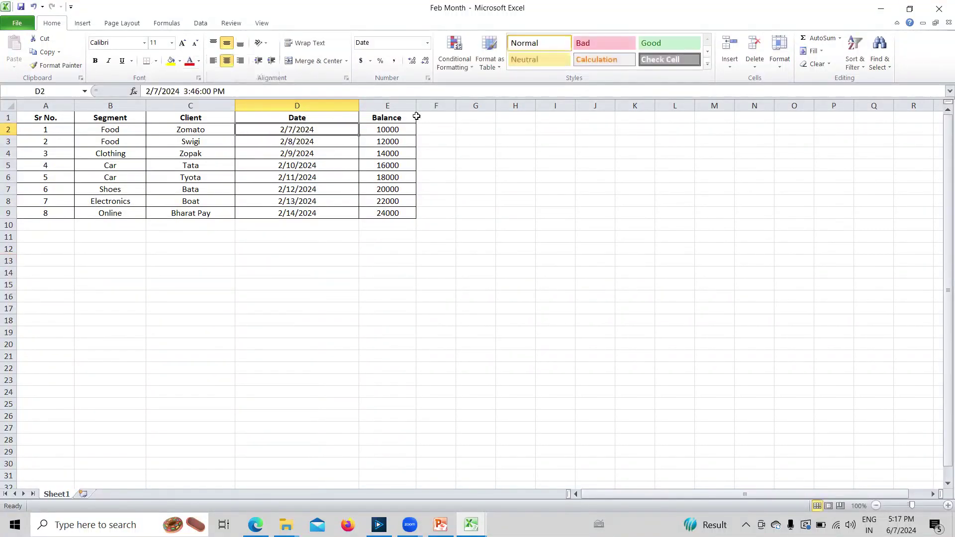
pyautogui.hotkey('ctrl', ';')
pyautogui.press('Return')
pyautogui.write('=D2')
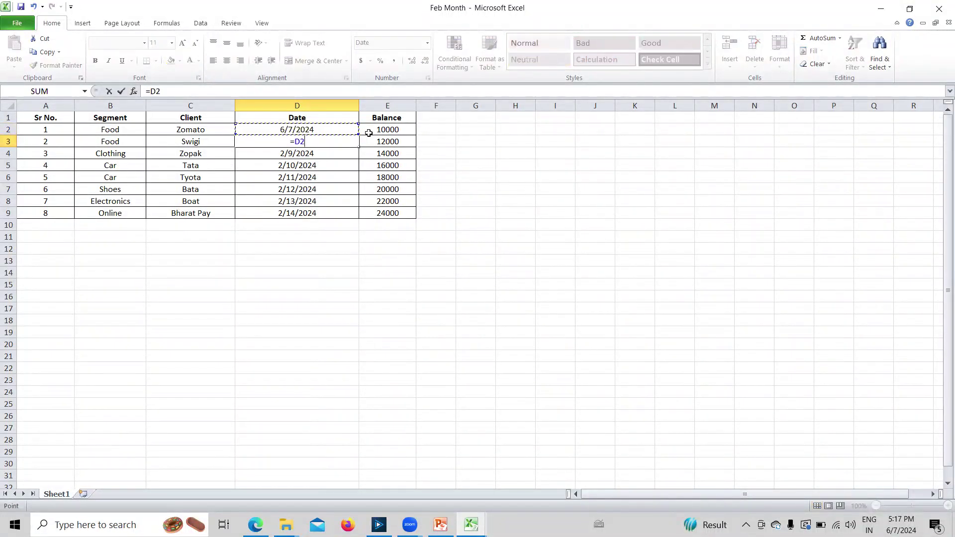
pyautogui.write('+1')
pyautogui.press('Return')
pyautogui.press('Up')
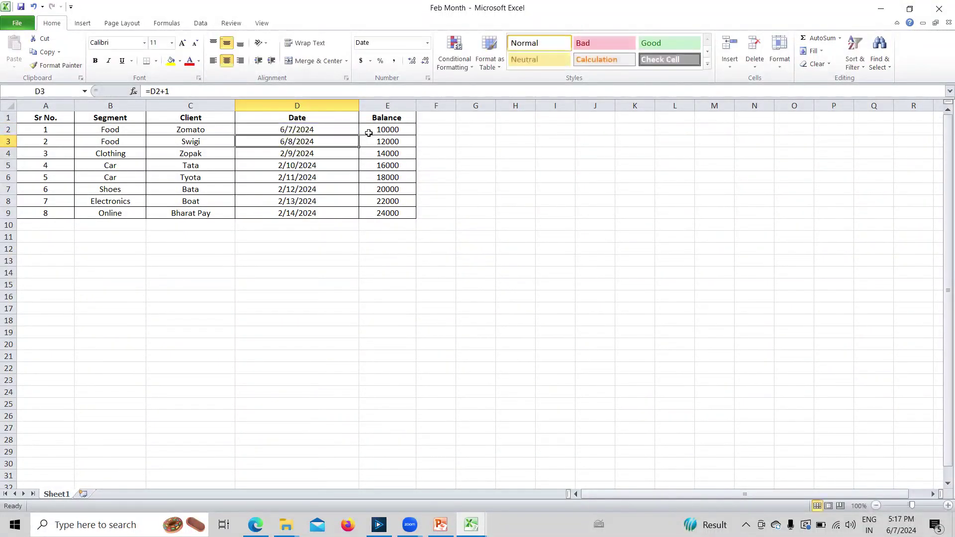
pyautogui.moveTo(359, 147); pyautogui.dragTo(360, 218)
# Step: Convert the Date column D to plain values with Paste Special Values, and verify D3, D8 and D9
pyautogui.click(313, 102)
pyautogui.hotkey('ctrl', 'c')
pyautogui.hotkey('ctrl', 'alt', 'v')
pyautogui.press('v')
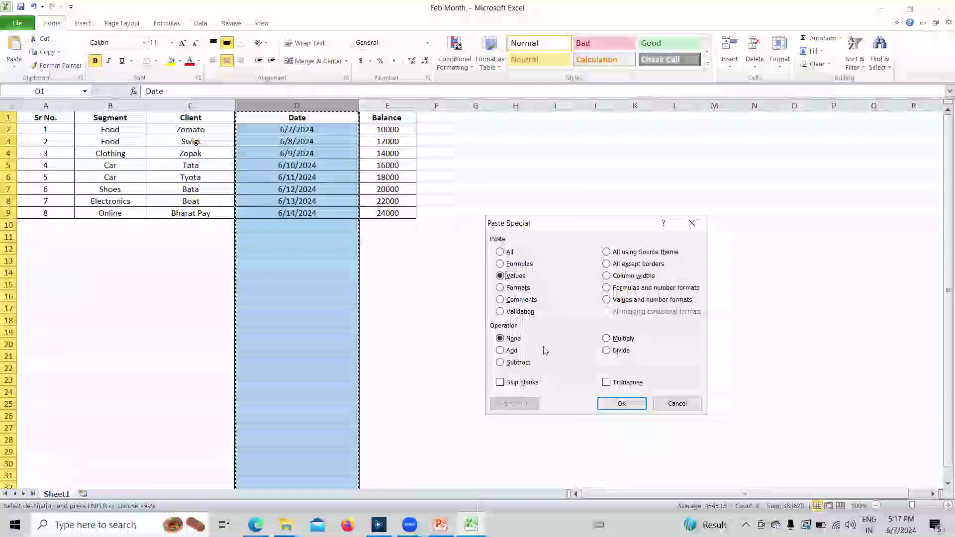
pyautogui.click(622, 403)
pyautogui.click(296, 145)
pyautogui.click(292, 201)
pyautogui.click(296, 215)
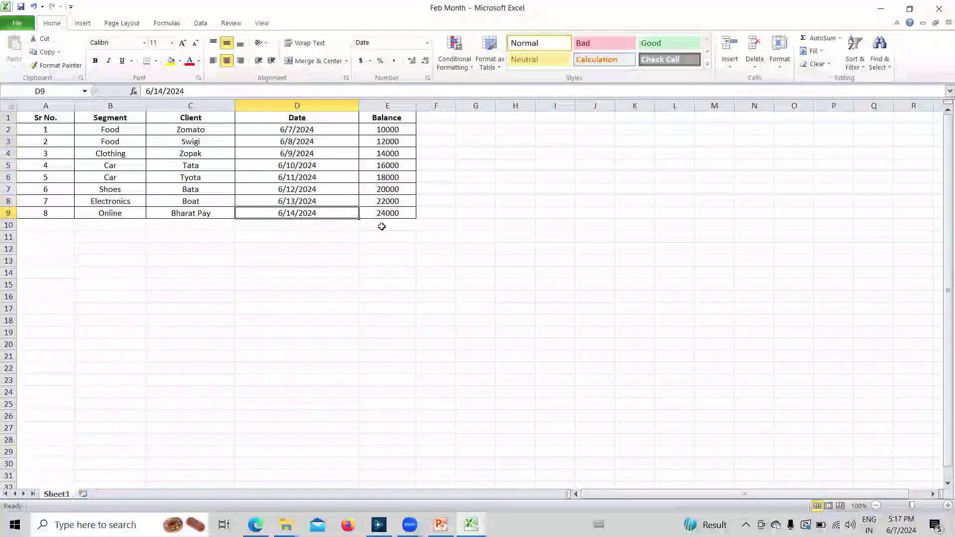
# Step: Save and close Feb Month, review Mar Month's dates, close it, and return to the folder
pyautogui.hotkey('ctrl', 'w')
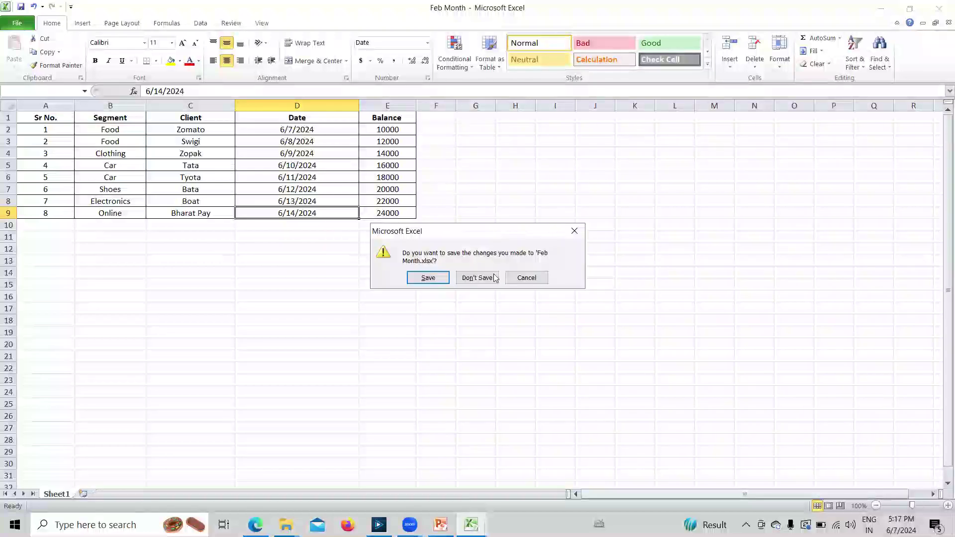
pyautogui.click(428, 278)
pyautogui.click(275, 142)
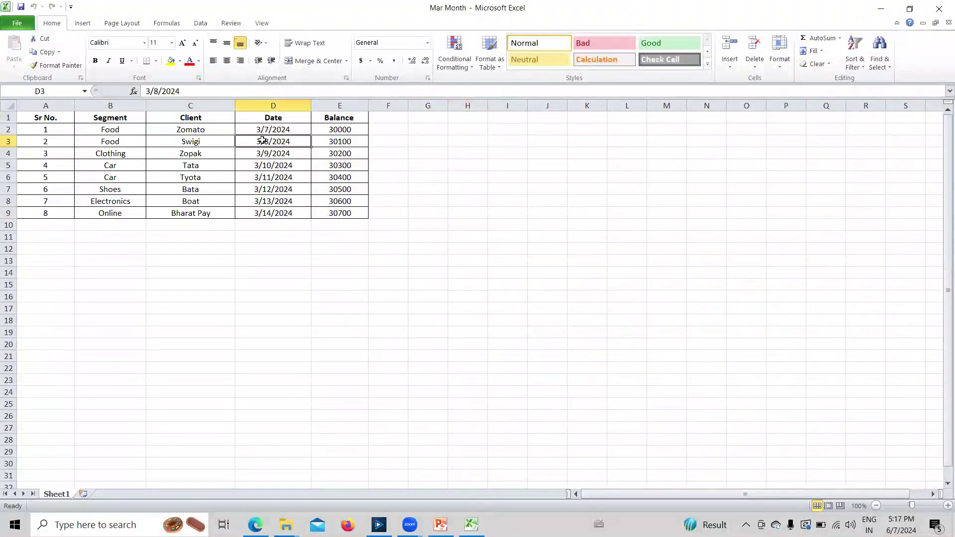
pyautogui.click(273, 166)
pyautogui.click(273, 189)
pyautogui.click(273, 212)
pyautogui.hotkey('ctrl', 'w')
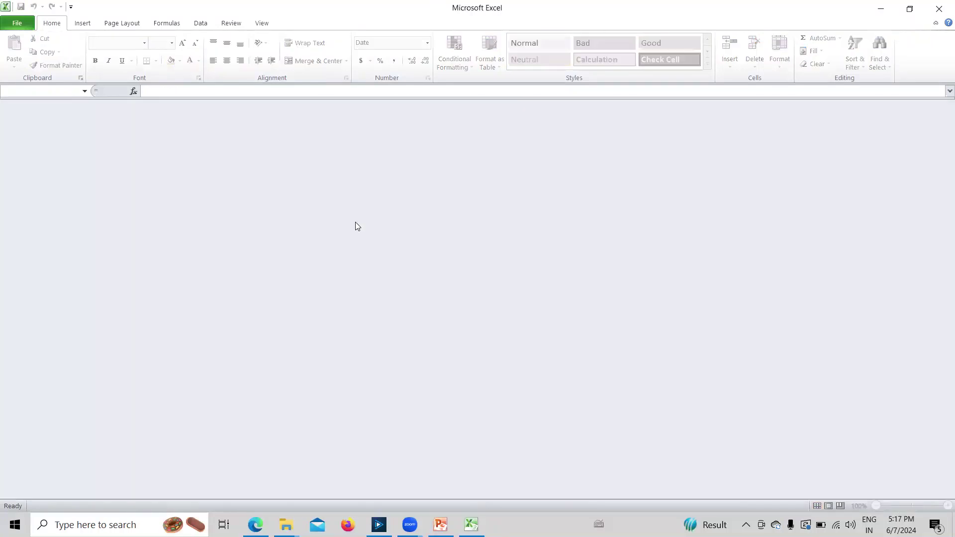
pyautogui.click(881, 8)
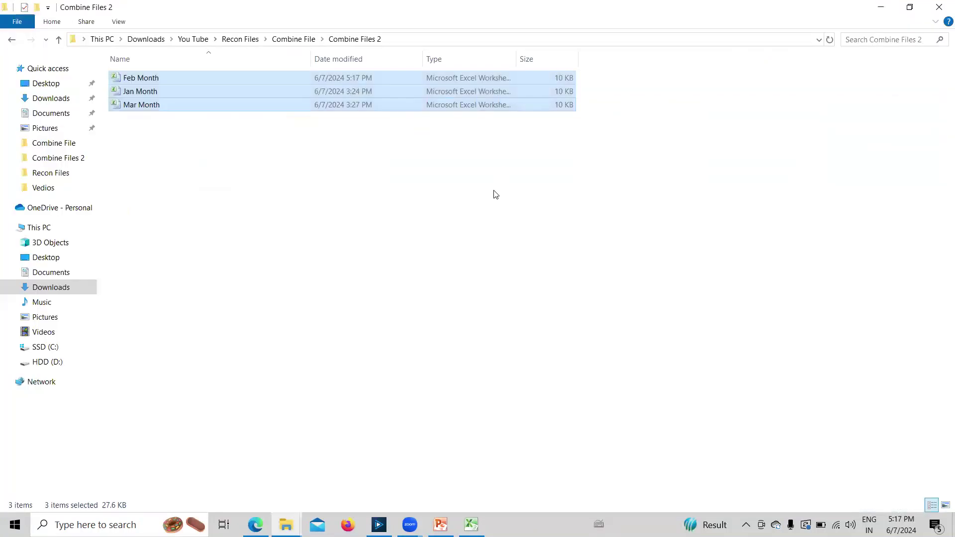
pyautogui.rightClick(388, 159)
# Step: Refresh the month files folder, then delete the Feb Month and Mar Month Input Data tools
pyautogui.click(403, 209)
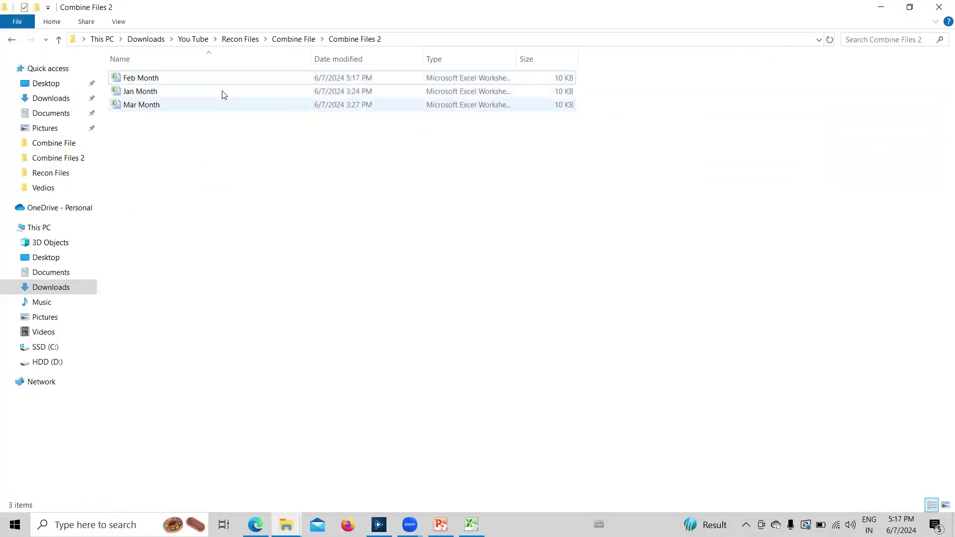
pyautogui.click(379, 525)
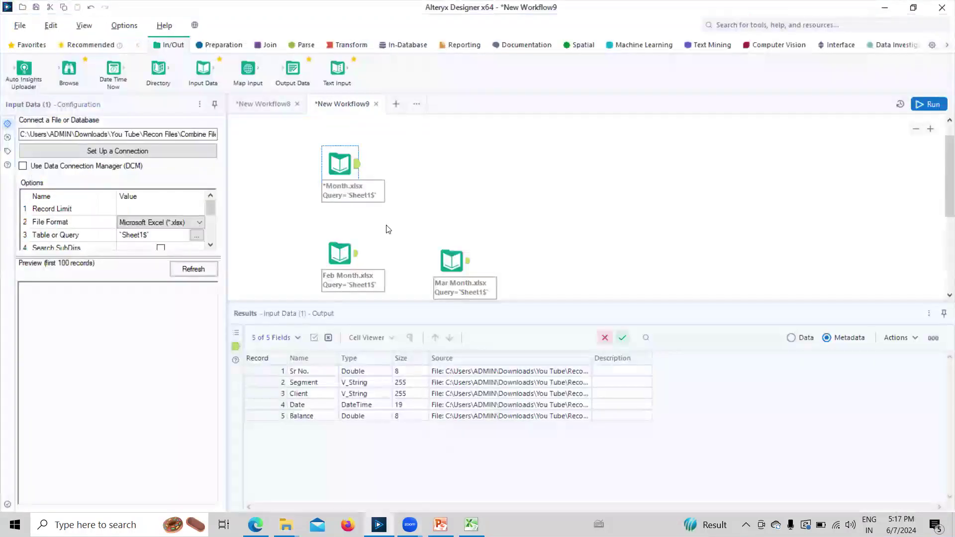
pyautogui.click(556, 283)
pyautogui.scroll(-1, 336, 249)
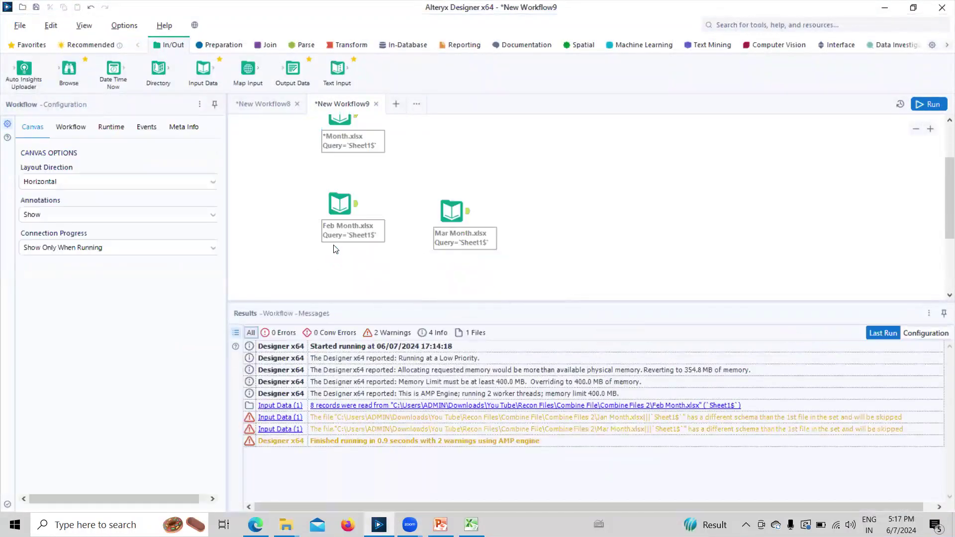
pyautogui.moveTo(621, 248); pyautogui.dragTo(283, 197)
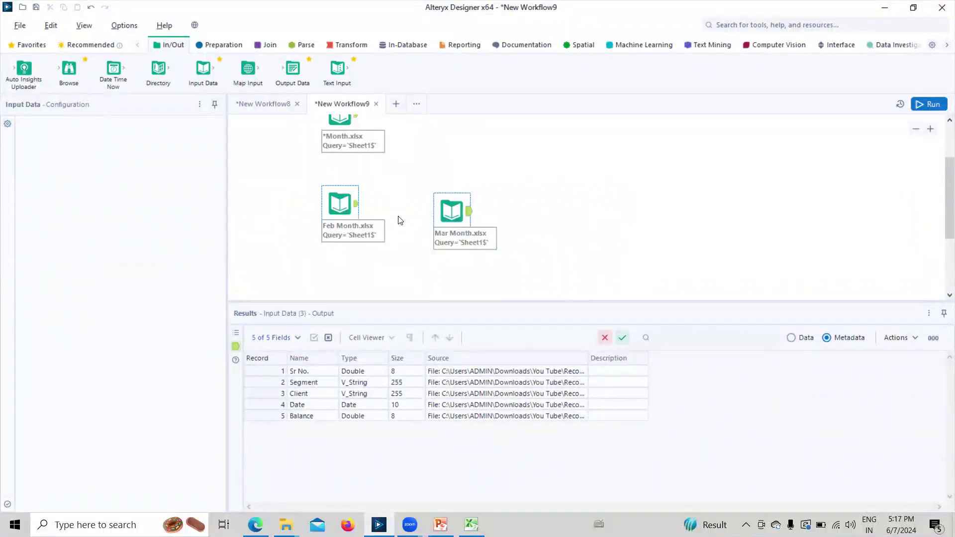
pyautogui.press('Delete')
# Step: Select the *Month.xlsx wildcard input and run the workflow
pyautogui.scroll(1, 405, 213)
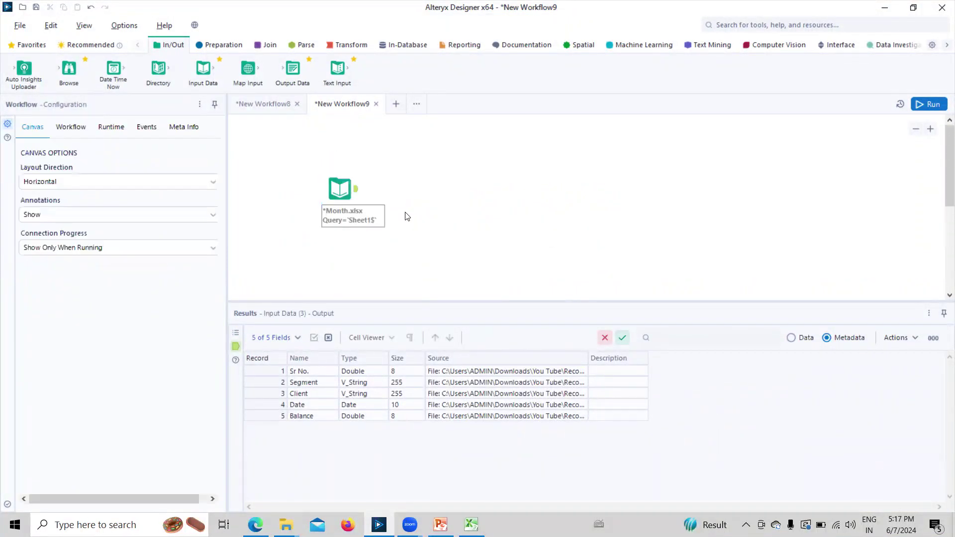
pyautogui.click(335, 179)
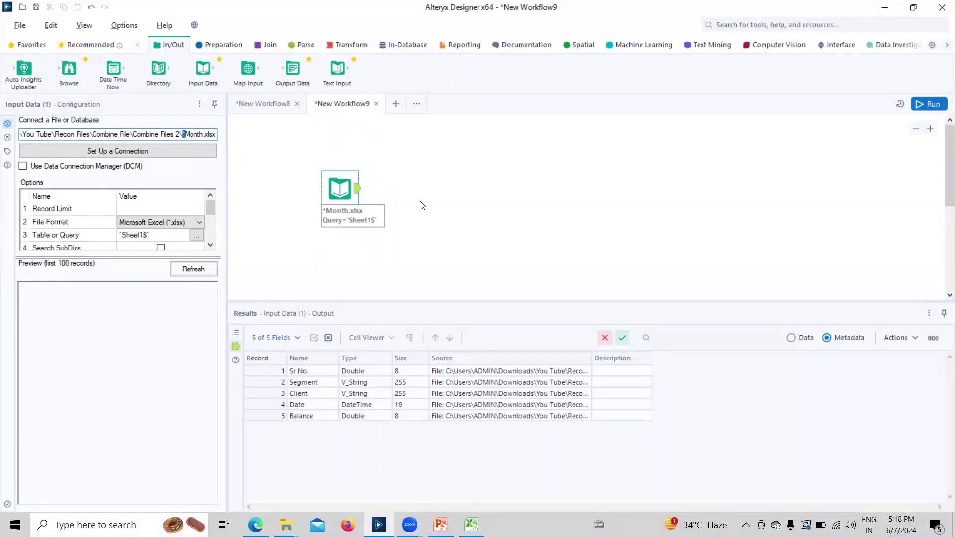
pyautogui.click(939, 102)
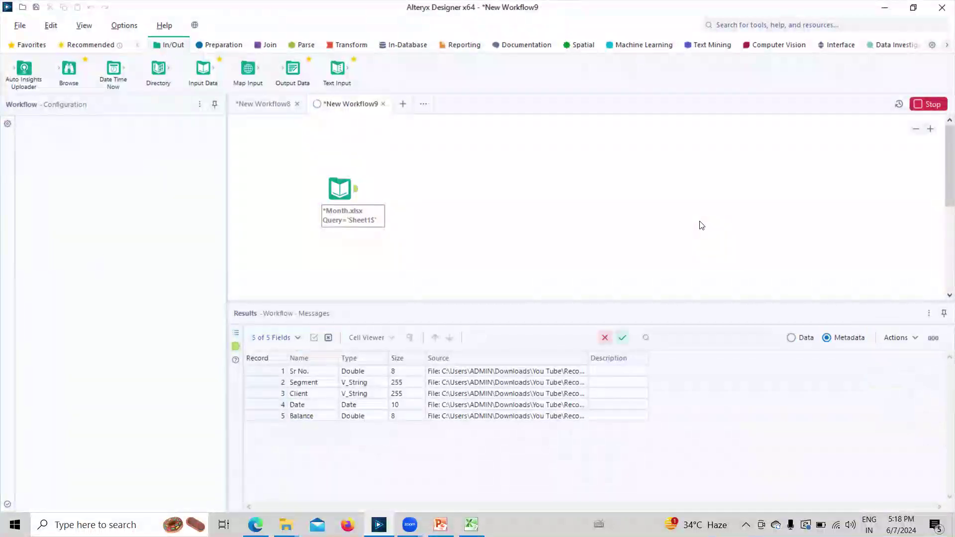
# Step: Dismiss the run notice, browse the 24 combined records in Data view, and expand the input options
pyautogui.click(555, 285)
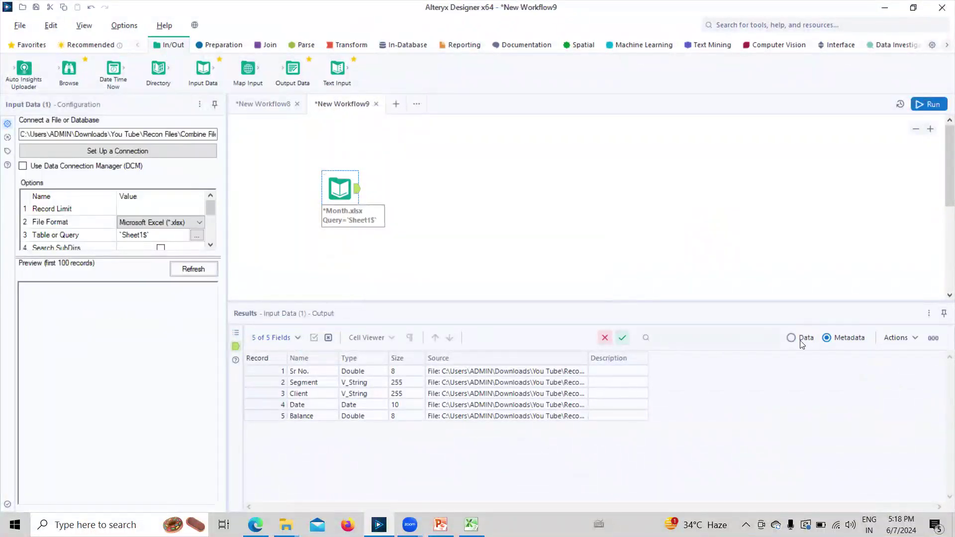
pyautogui.click(805, 337)
pyautogui.scroll(-4, 465, 411)
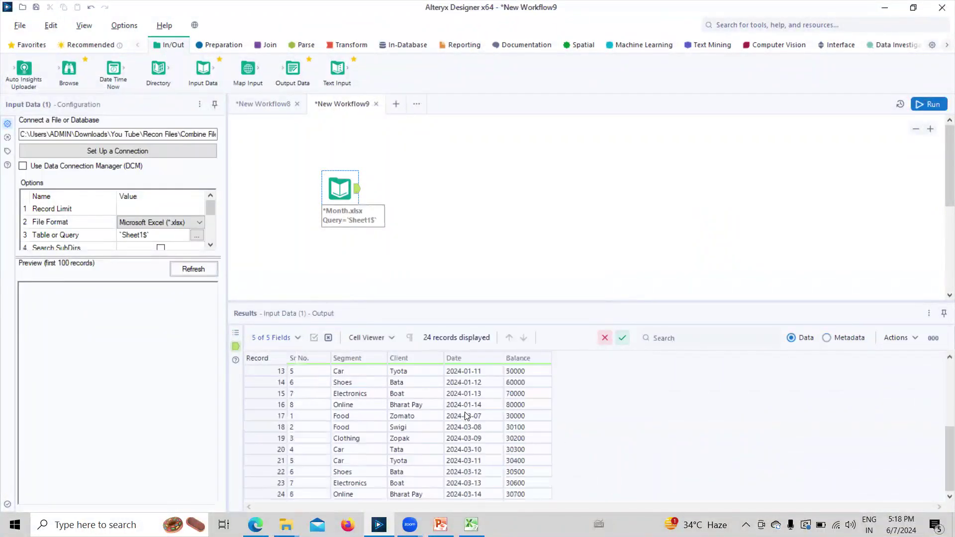
pyautogui.scroll(4, 464, 411)
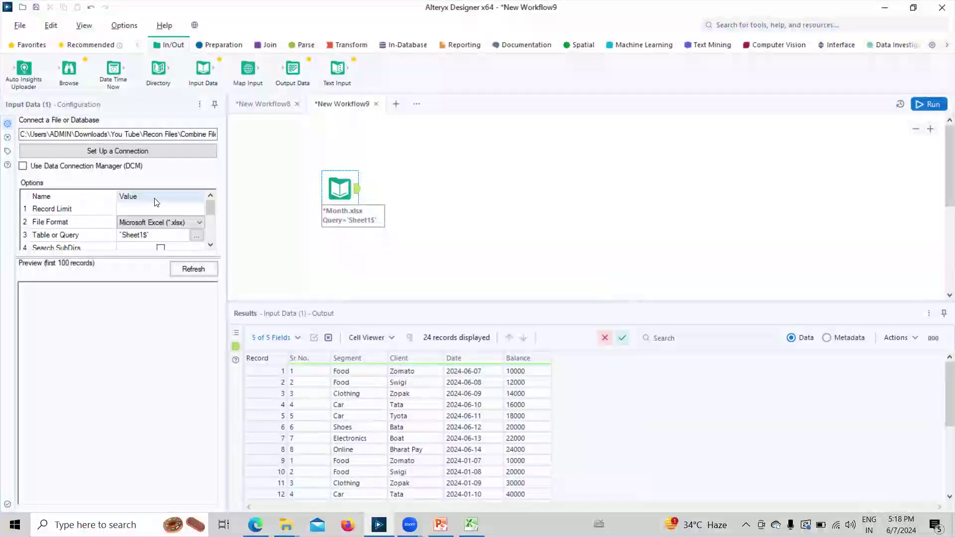
pyautogui.moveTo(128, 256); pyautogui.dragTo(128, 375)
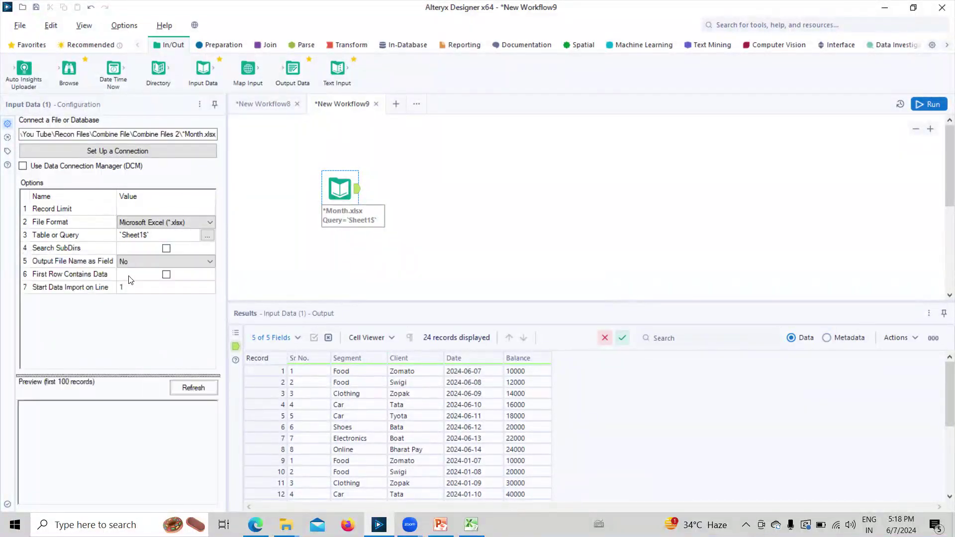
# Step: Set Output File Name as Field to File Name Only, rerun, and review the FileName values
pyautogui.click(130, 259)
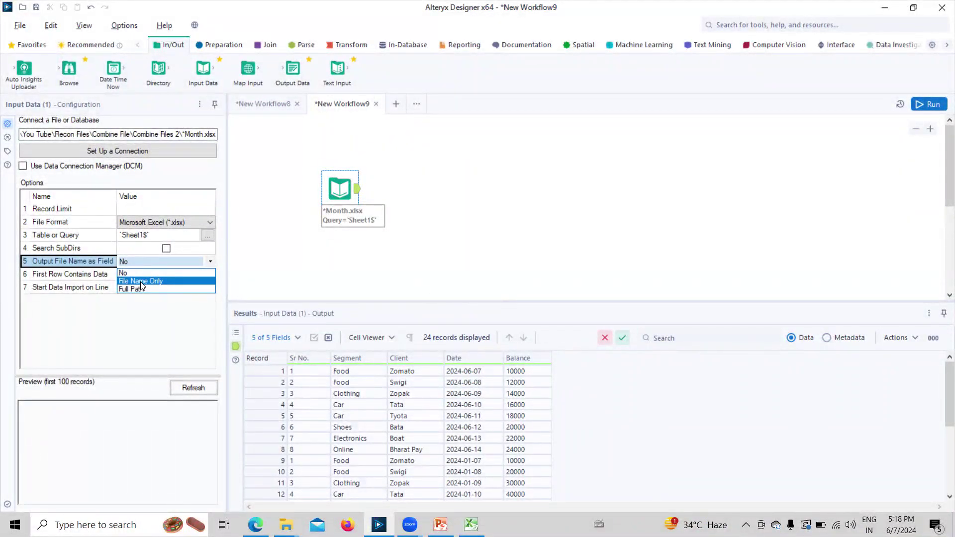
pyautogui.click(141, 282)
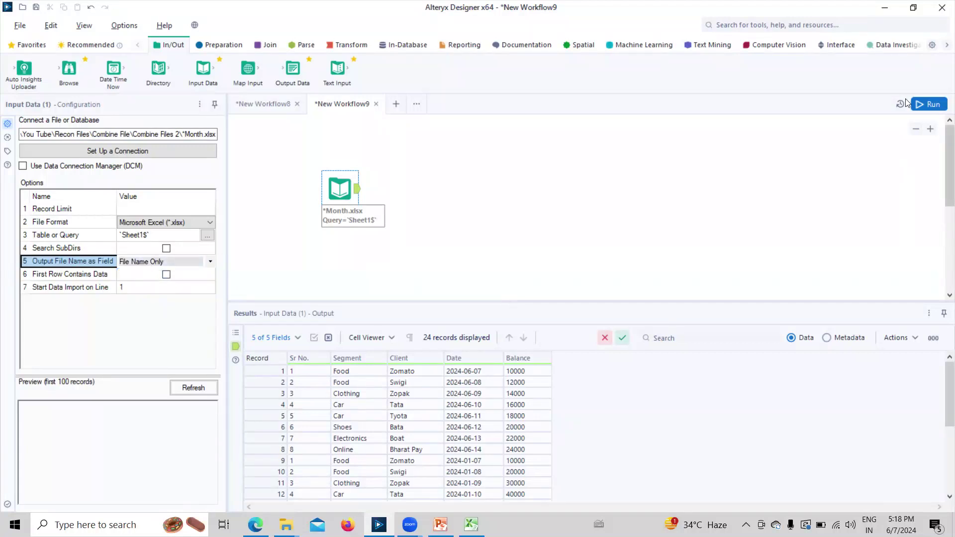
pyautogui.click(925, 104)
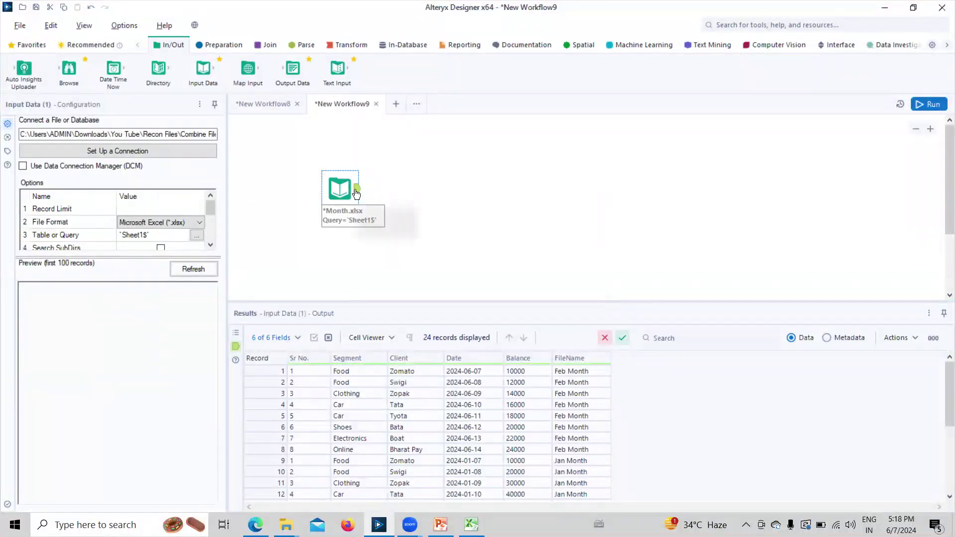
pyautogui.scroll(-4, 569, 439)
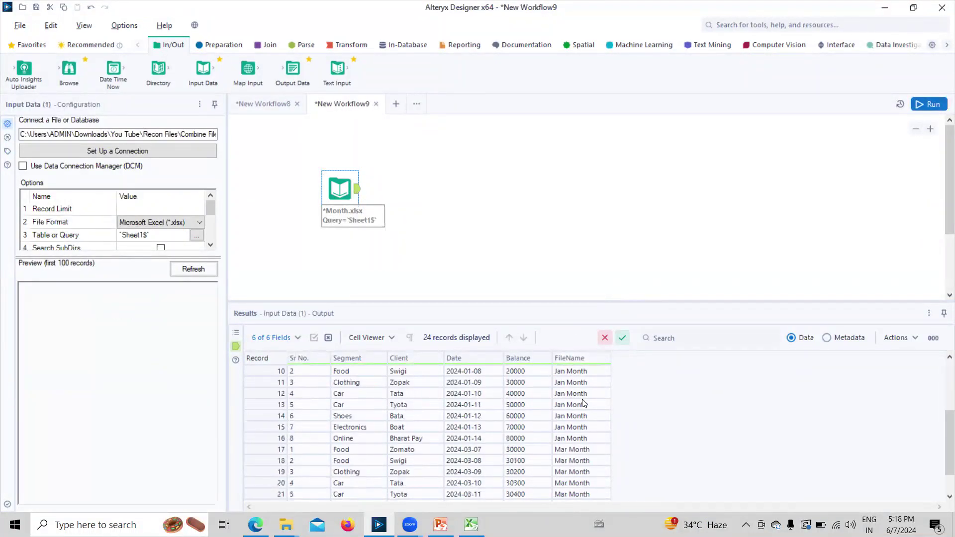
pyautogui.scroll(4, 581, 397)
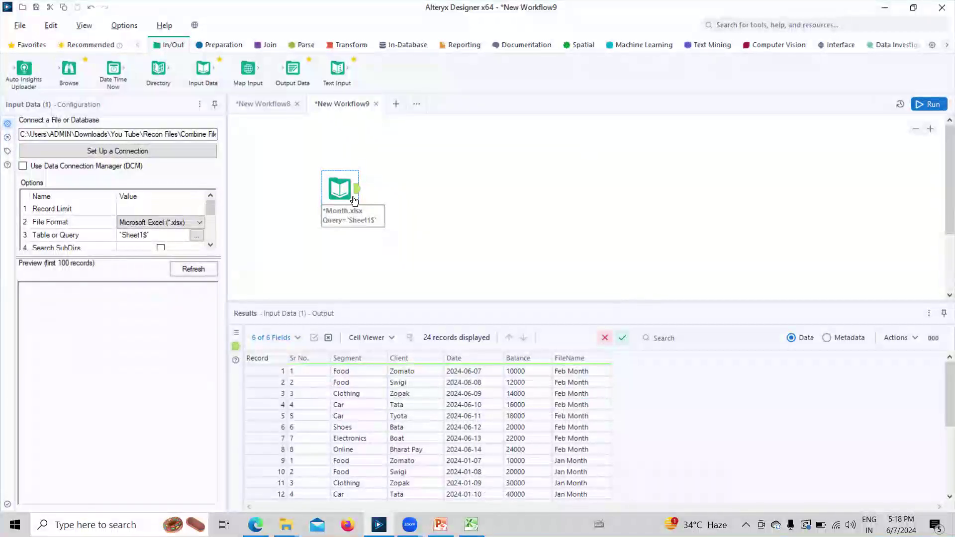
pyautogui.moveTo(286, 69); pyautogui.dragTo(421, 188)
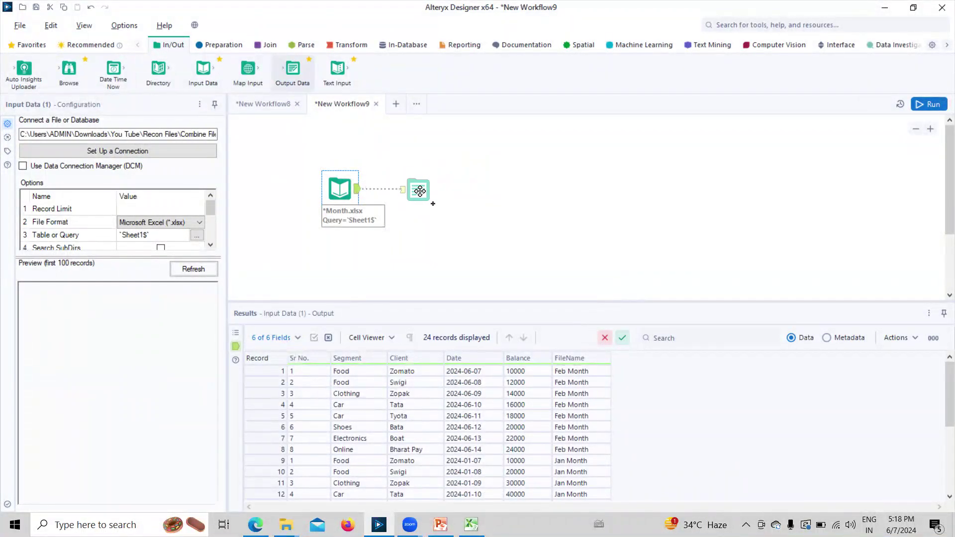
# Step: Connect an Output Data tool writing to Excel file Master File Month2.xlsx, sheet Sheet1
pyautogui.click(30, 132)
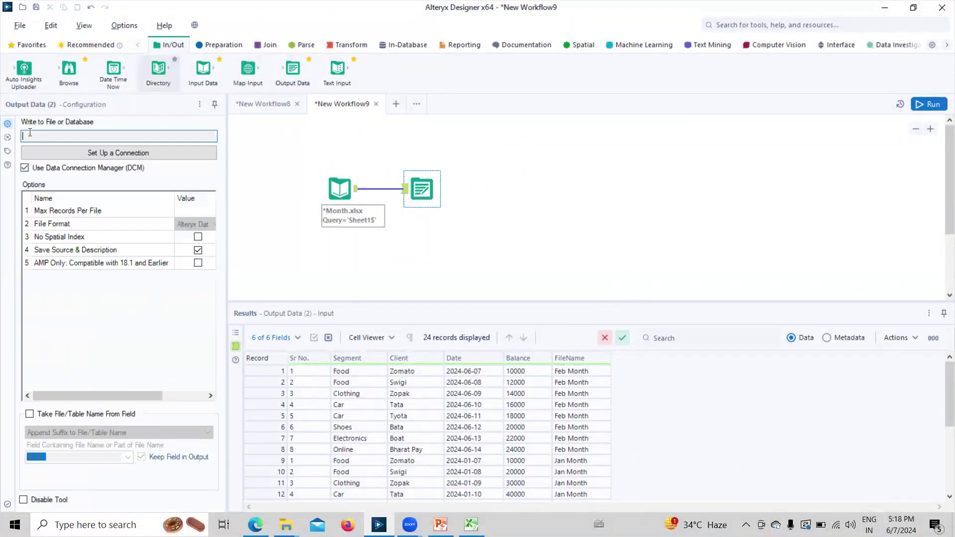
pyautogui.click(105, 150)
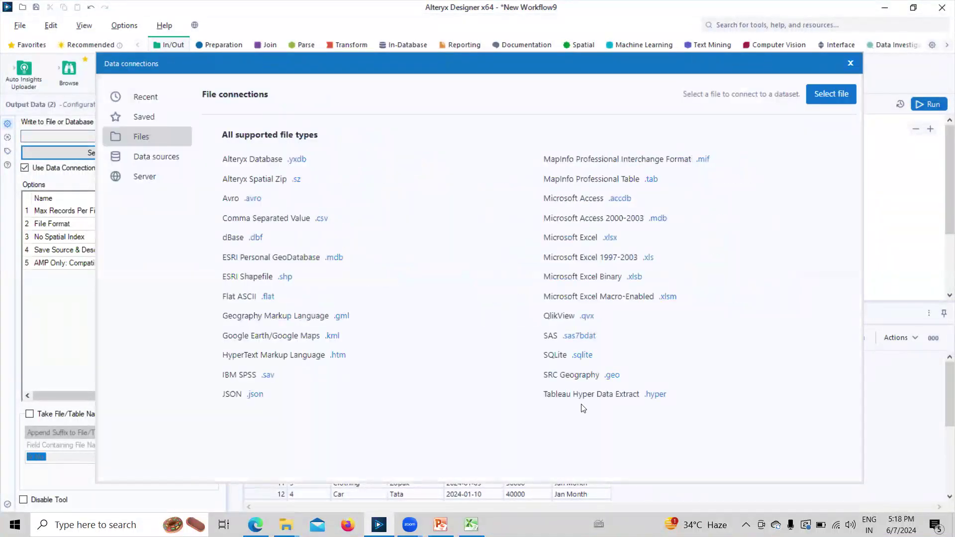
pyautogui.click(571, 238)
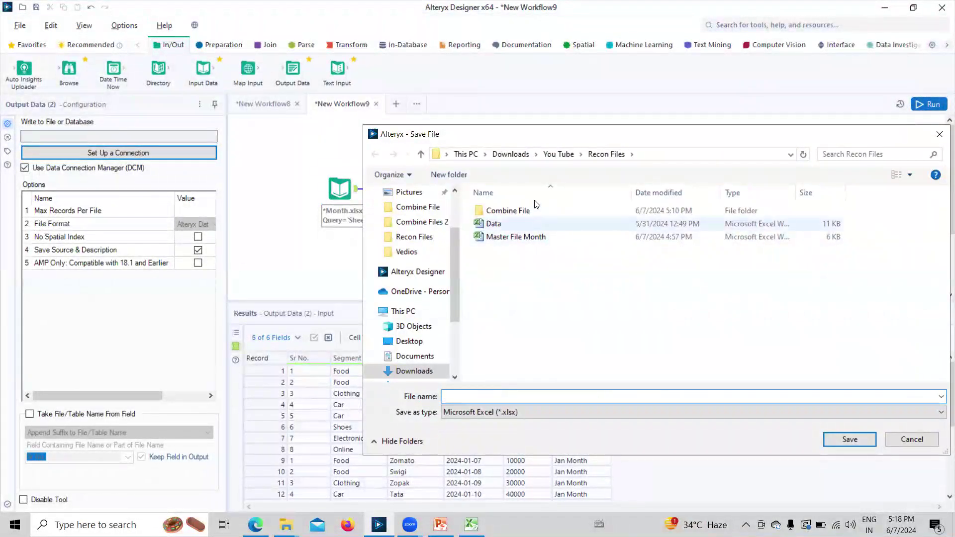
pyautogui.click(518, 235)
pyautogui.click(542, 396)
pyautogui.click(545, 395)
pyautogui.write('2')
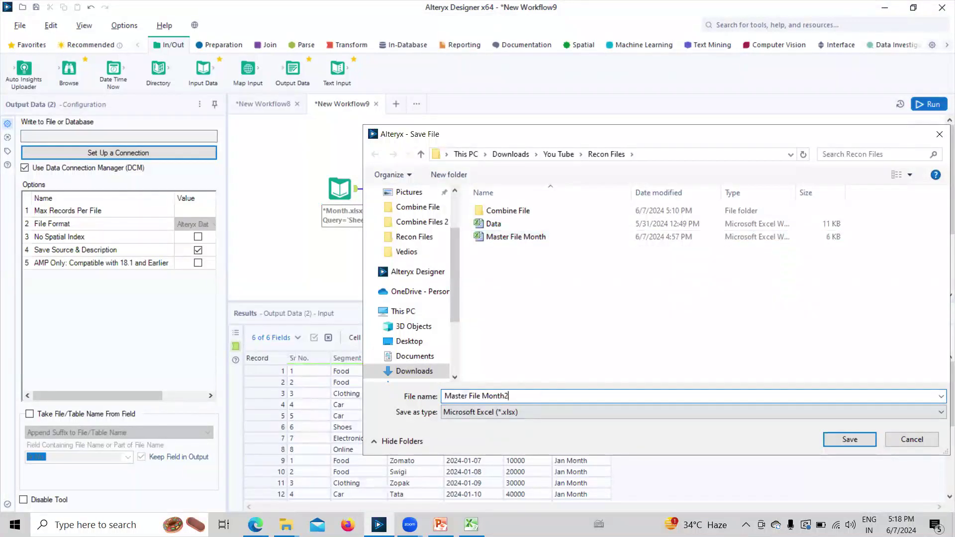
pyautogui.click(840, 439)
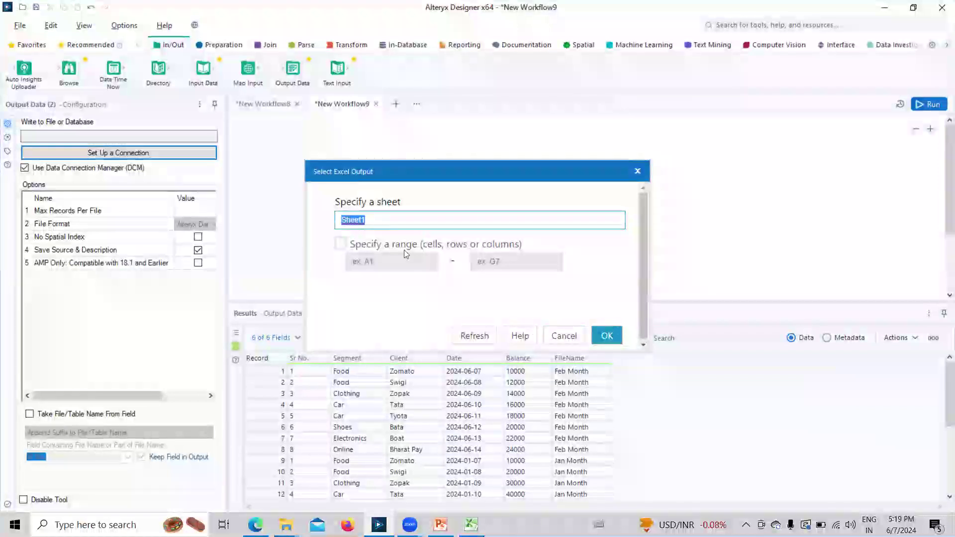
pyautogui.click(611, 340)
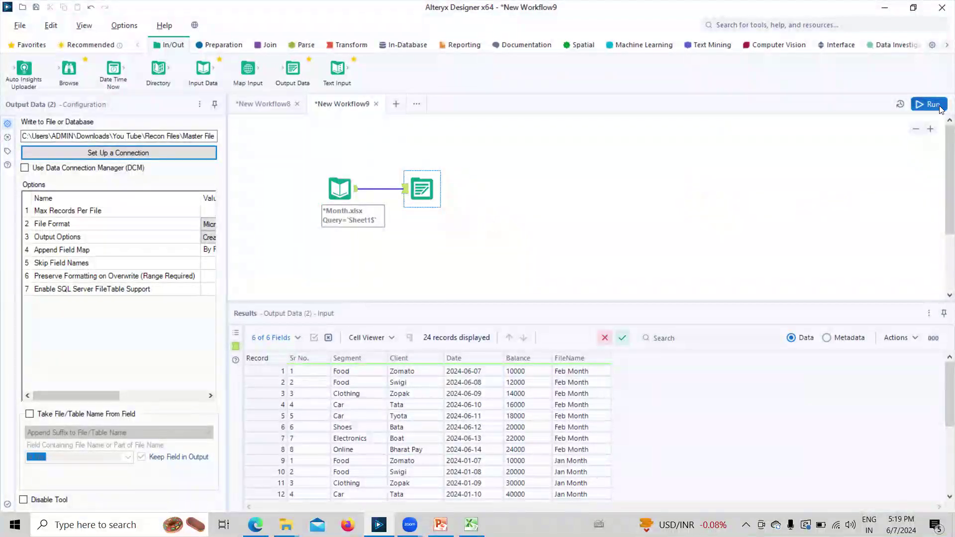
# Step: Run the workflow with Ctrl+R, then open Master File Month2.xlsx from the Recon Files folder
pyautogui.hotkey('ctrl', 'r')
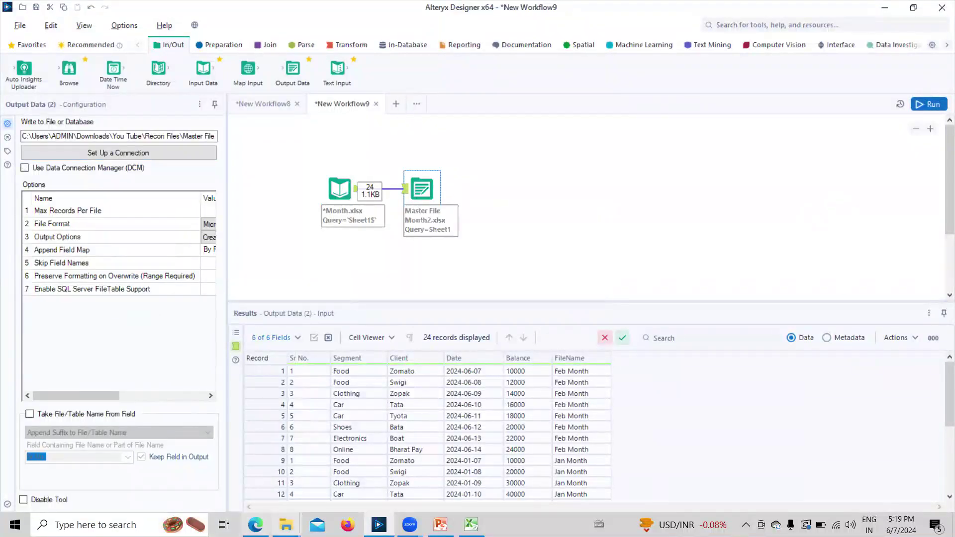
pyautogui.moveTo(286, 525)
pyautogui.click(230, 492)
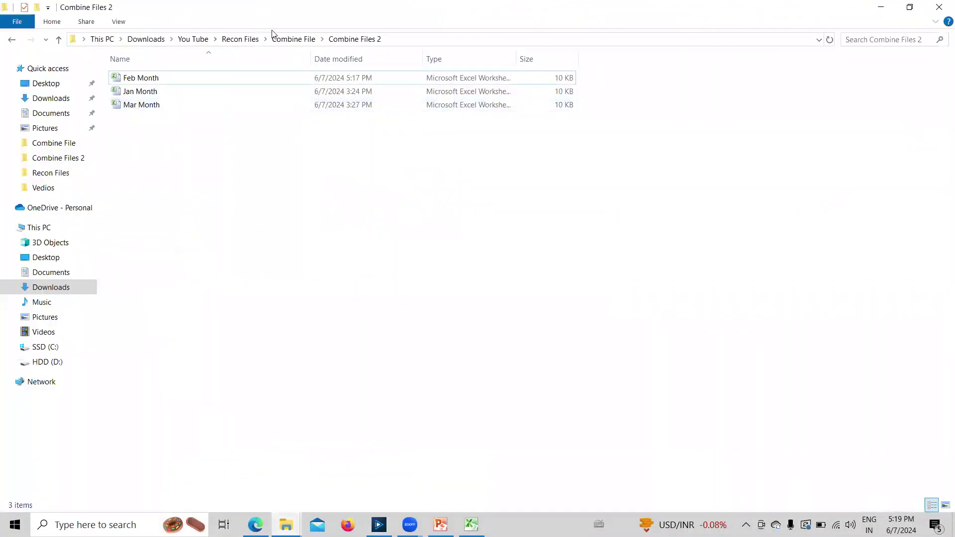
pyautogui.click(240, 39)
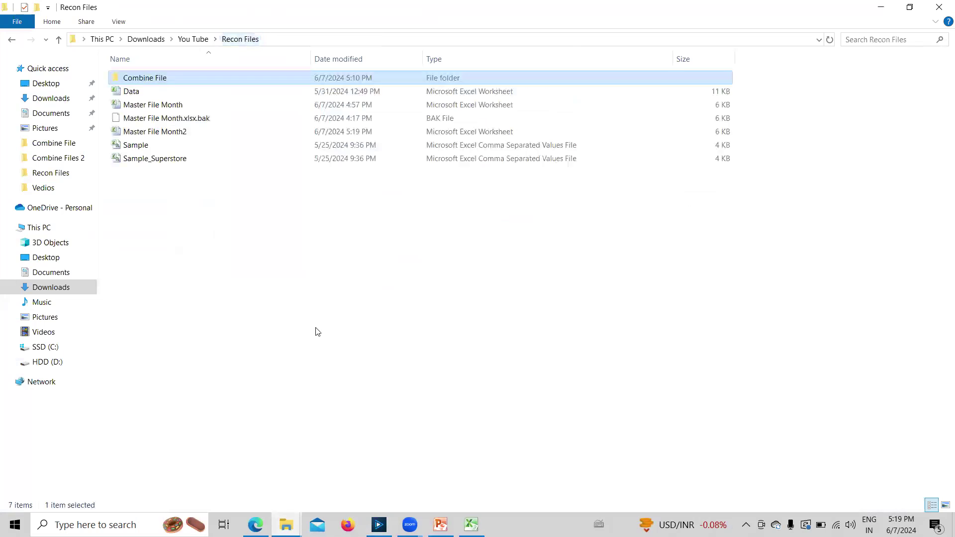
pyautogui.click(147, 133)
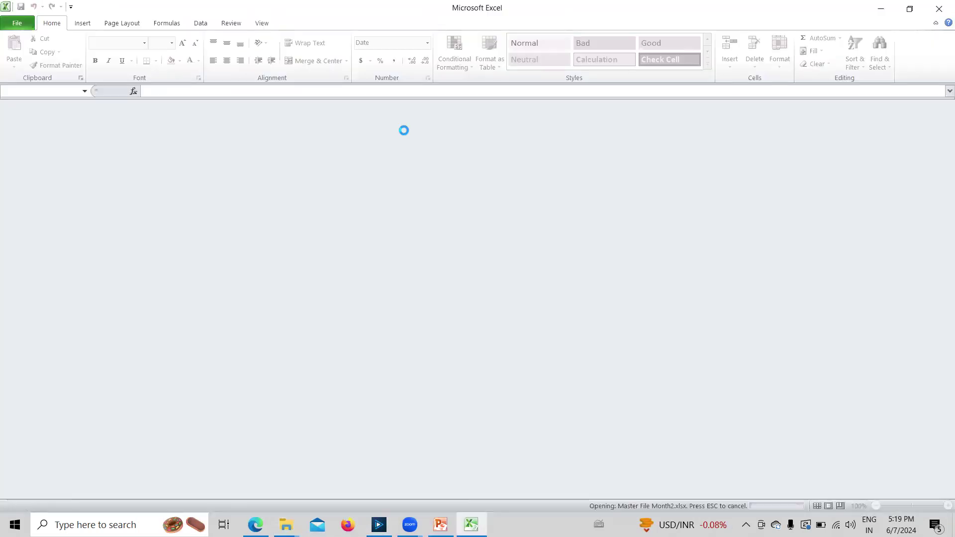